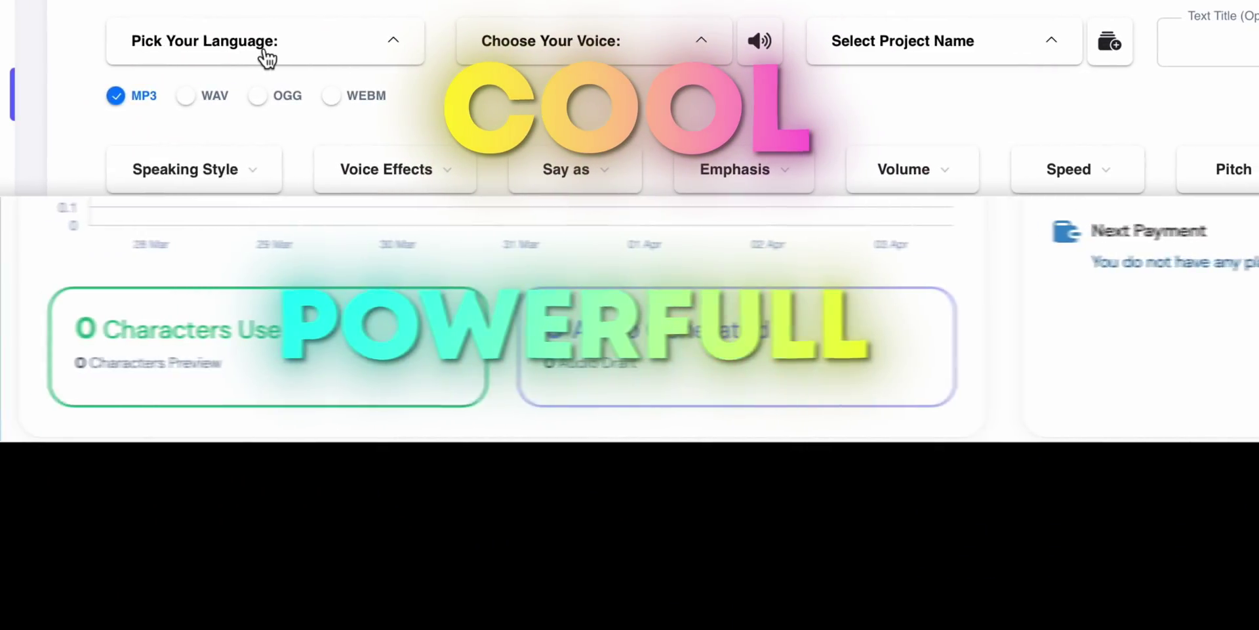
# Step: Browse the language list and the Premade Voice AI voices, then focus the empty English script box
pyautogui.click(267, 52)
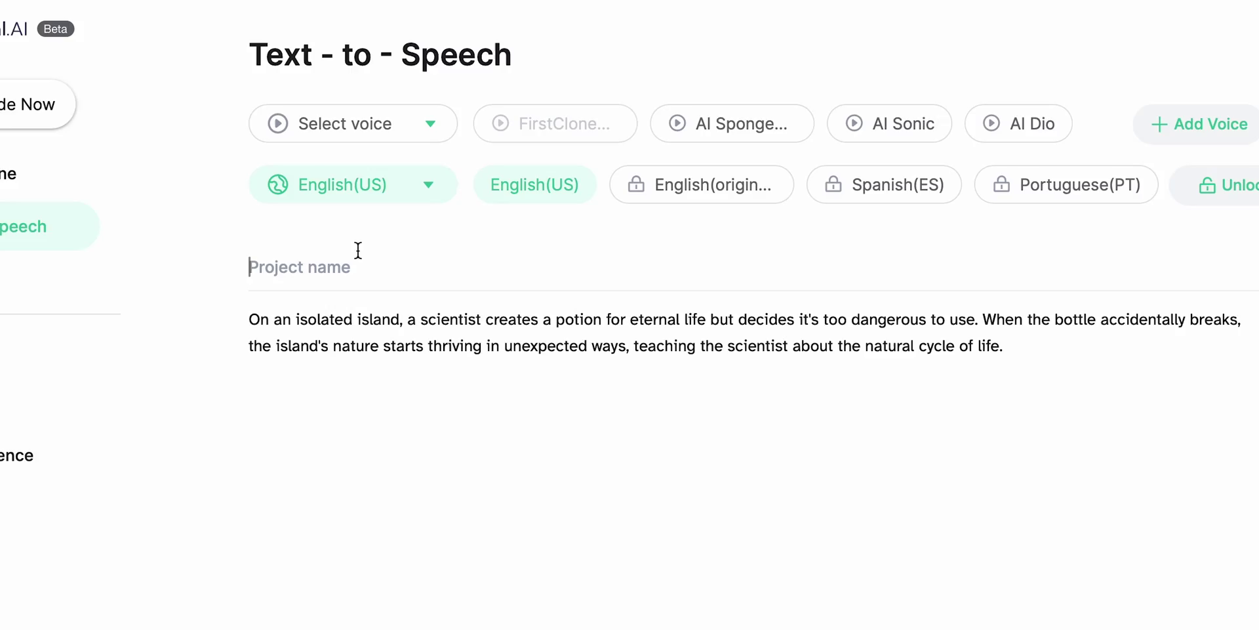
pyautogui.click(390, 123)
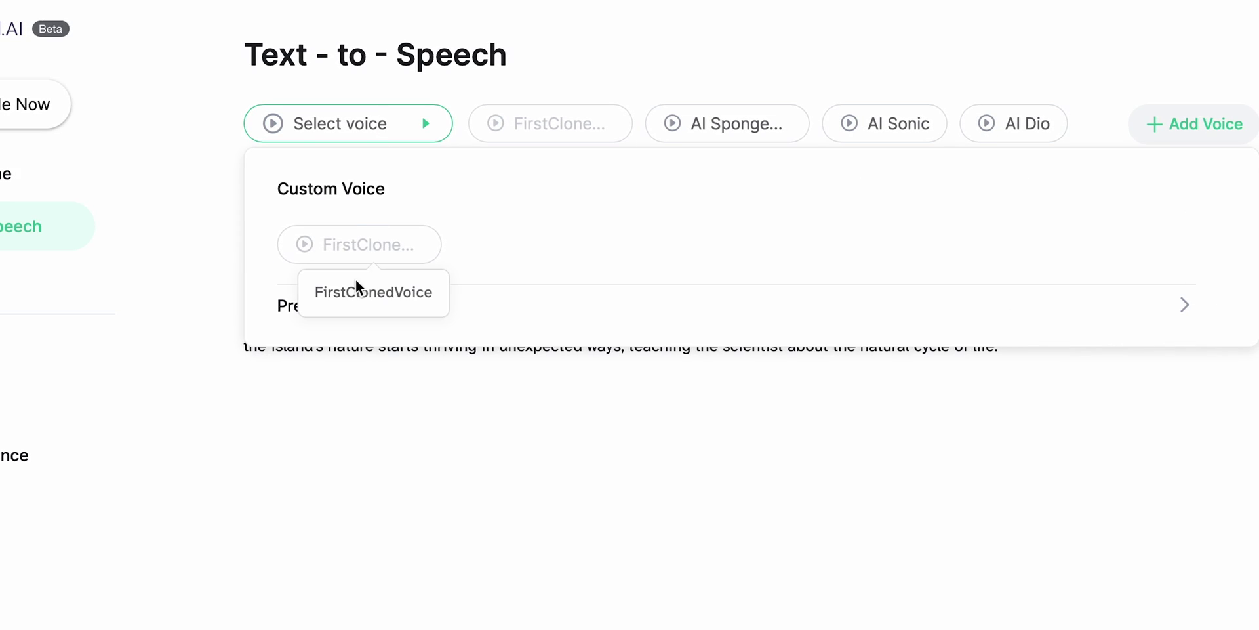
pyautogui.click(1181, 308)
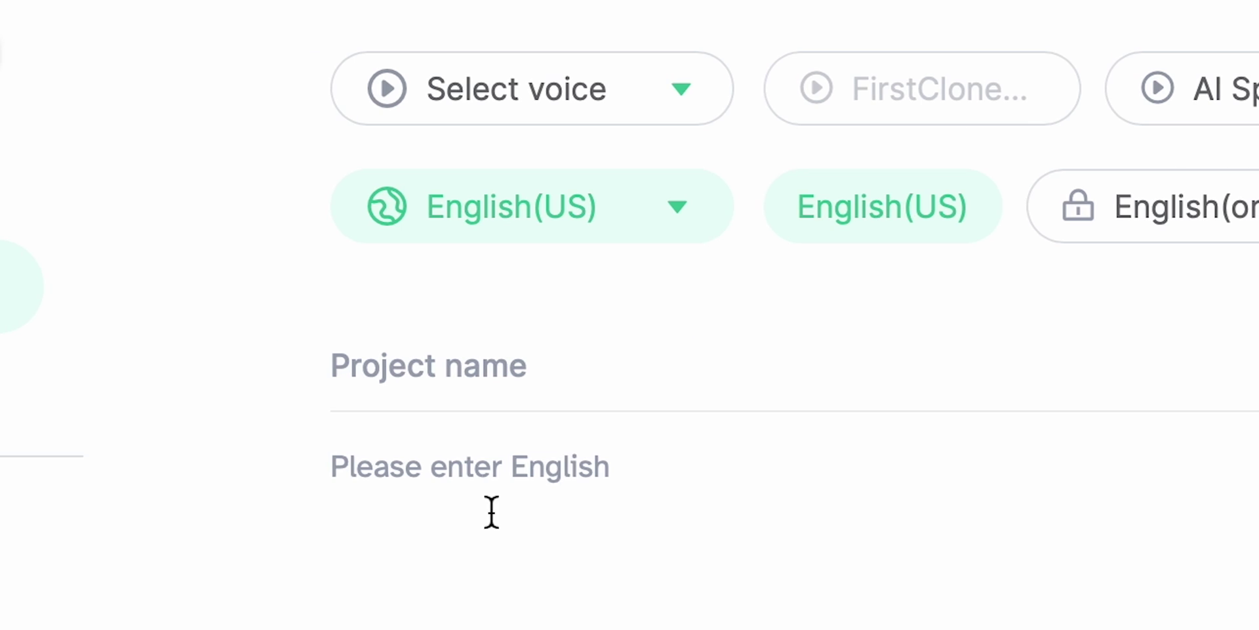
pyautogui.click(478, 461)
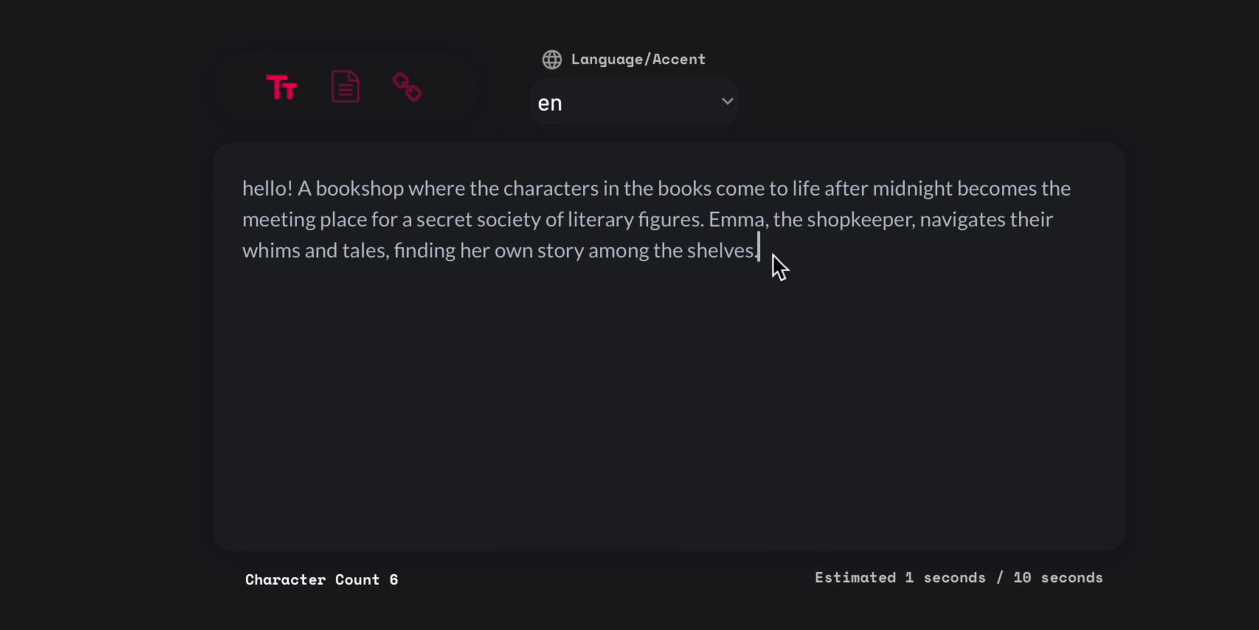
# Step: Delete the shopkeeper sentence, leaving 99 characters, and generate speech with the Surf Youthful voice
pyautogui.keyDown('shift'); pyautogui.click(710, 221); pyautogui.keyUp('shift')
pyautogui.press('BackSpace')
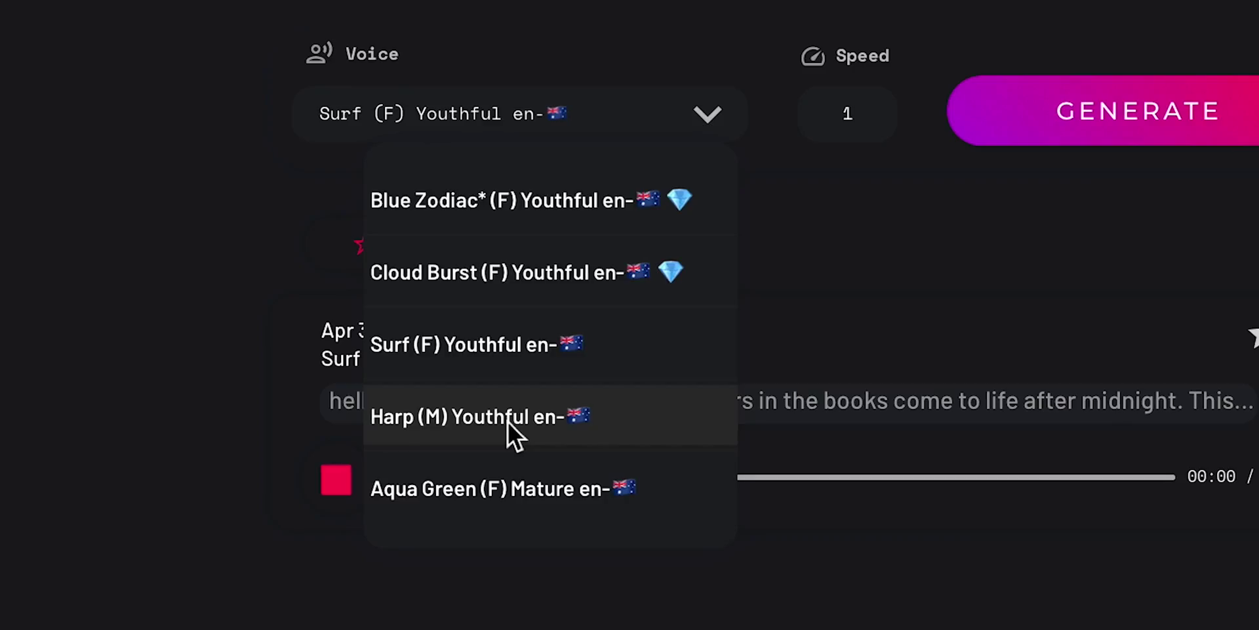
pyautogui.scroll(-2, 508, 426)
pyautogui.scroll(-2, 525, 341)
pyautogui.scroll(-2, 518, 387)
pyautogui.scroll(-4, 511, 452)
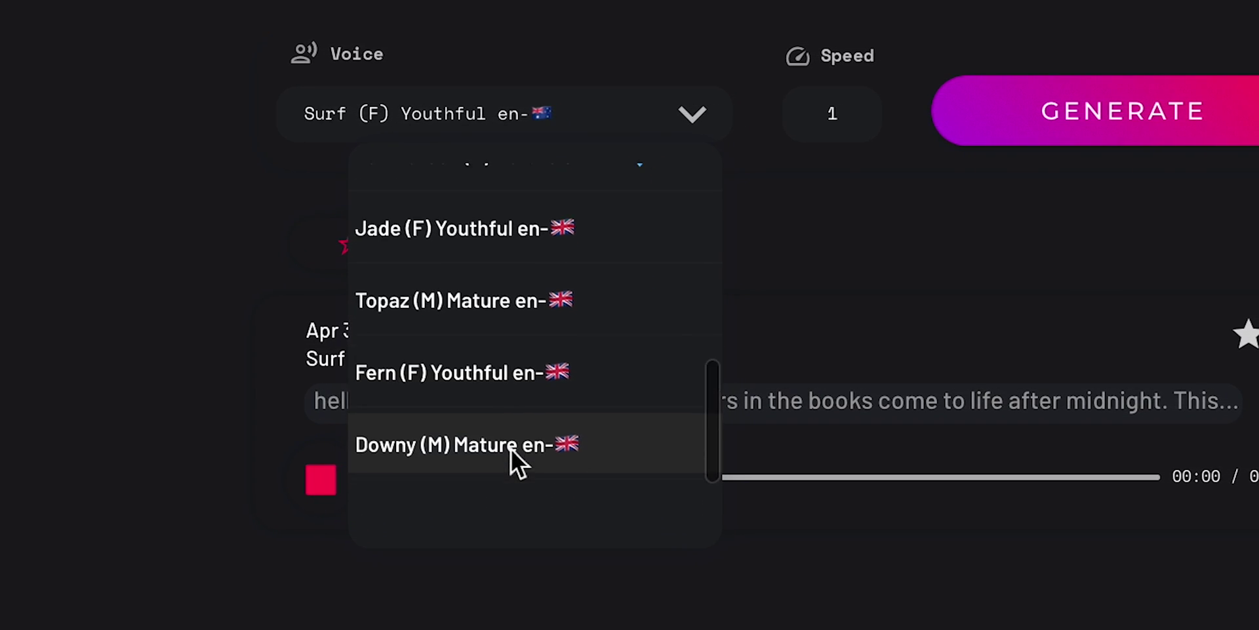
pyautogui.scroll(-3, 510, 452)
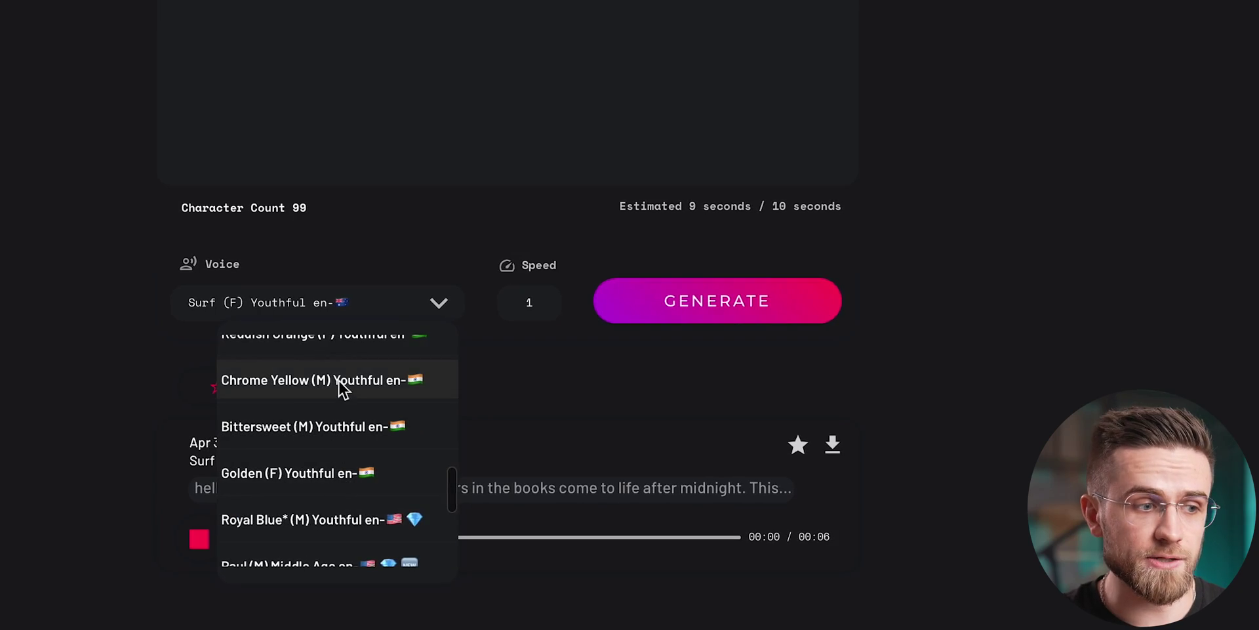
pyautogui.click(712, 293)
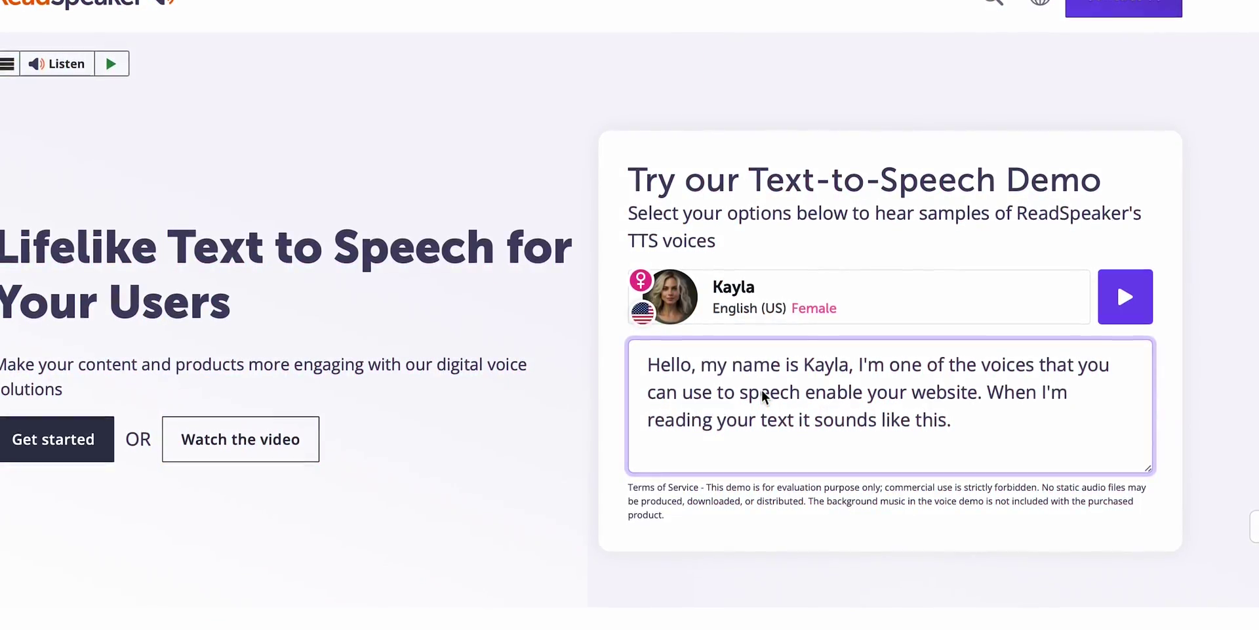
# Step: Paste a new story over the ReadSpeaker demo text
pyautogui.hotkey('ctrl', 'a')
pyautogui.write("In a village where rain hasn't fallen for years, a young girl named Eliza discovers a small, forgotten well. Her determination to draw water revives the well's magic, bringing life back to her parched village.")
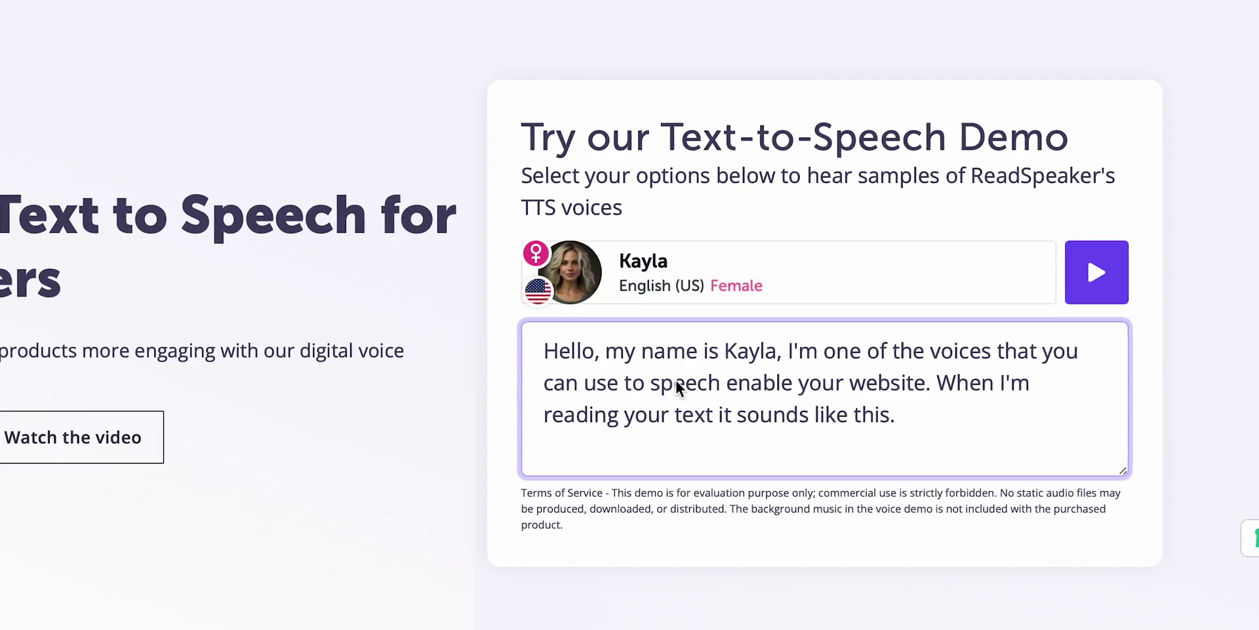
pyautogui.hotkey('ctrl', 'a')
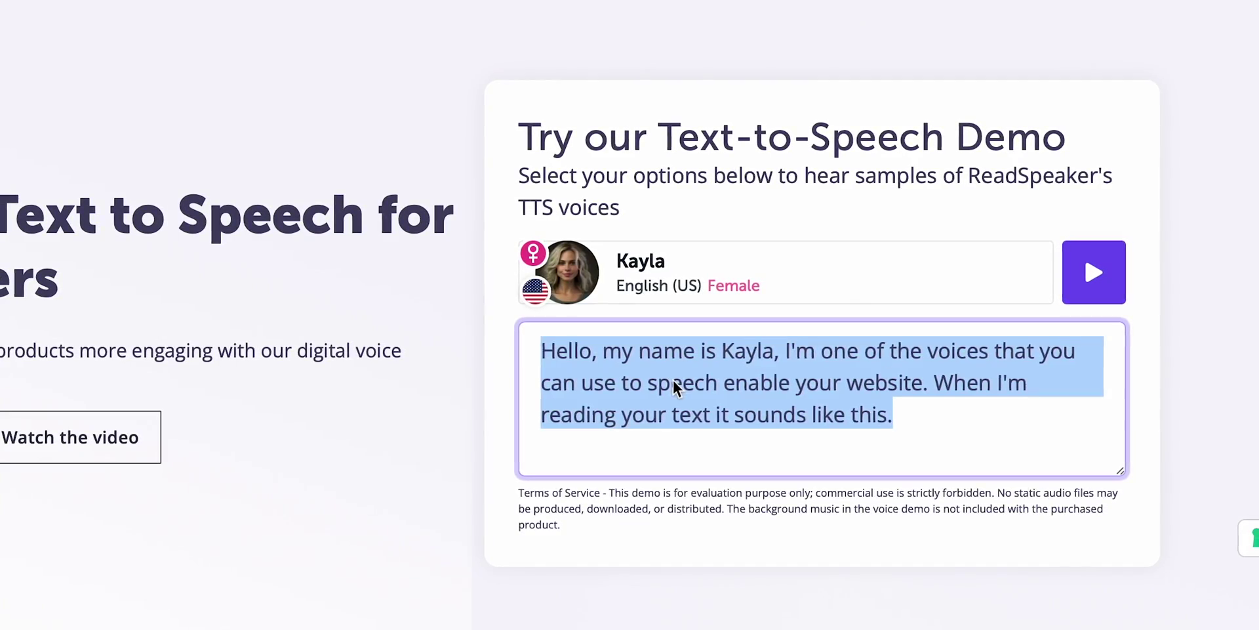
pyautogui.write("In a village where rain hasn't fallen for years, a young girl named Eliza discovers a small, forgotten well. Her determination to draw water revives the well's magic, bringing life back to her parched village.")
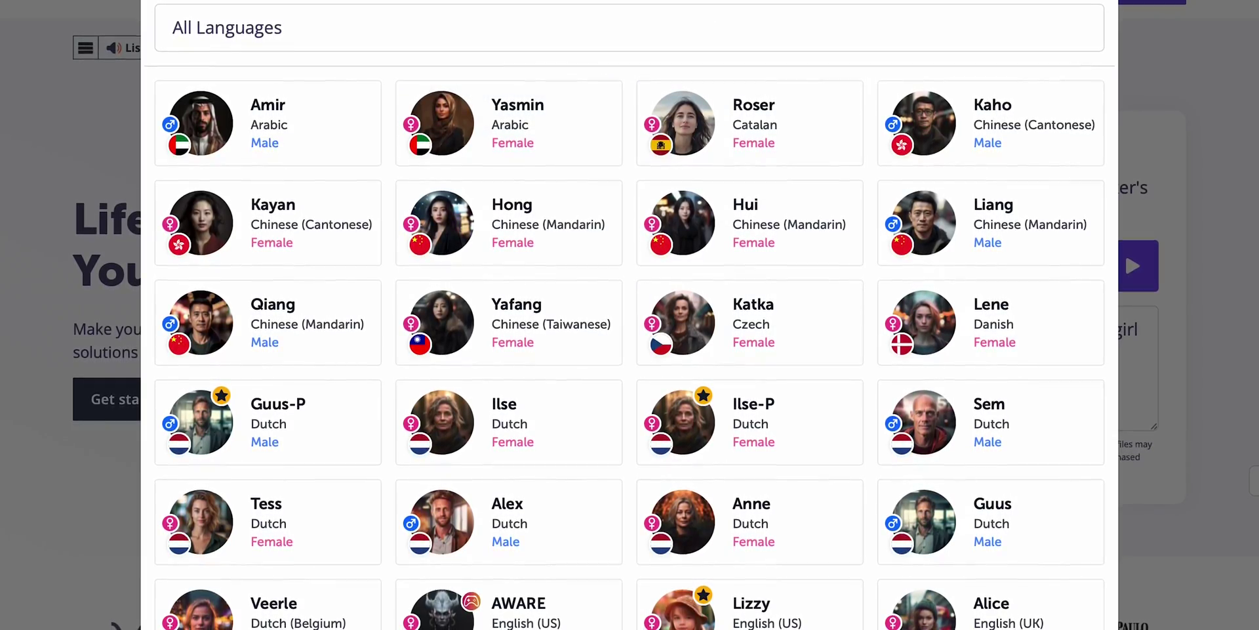
pyautogui.scroll(-5, 1031, 174)
pyautogui.scroll(-9, 1032, 174)
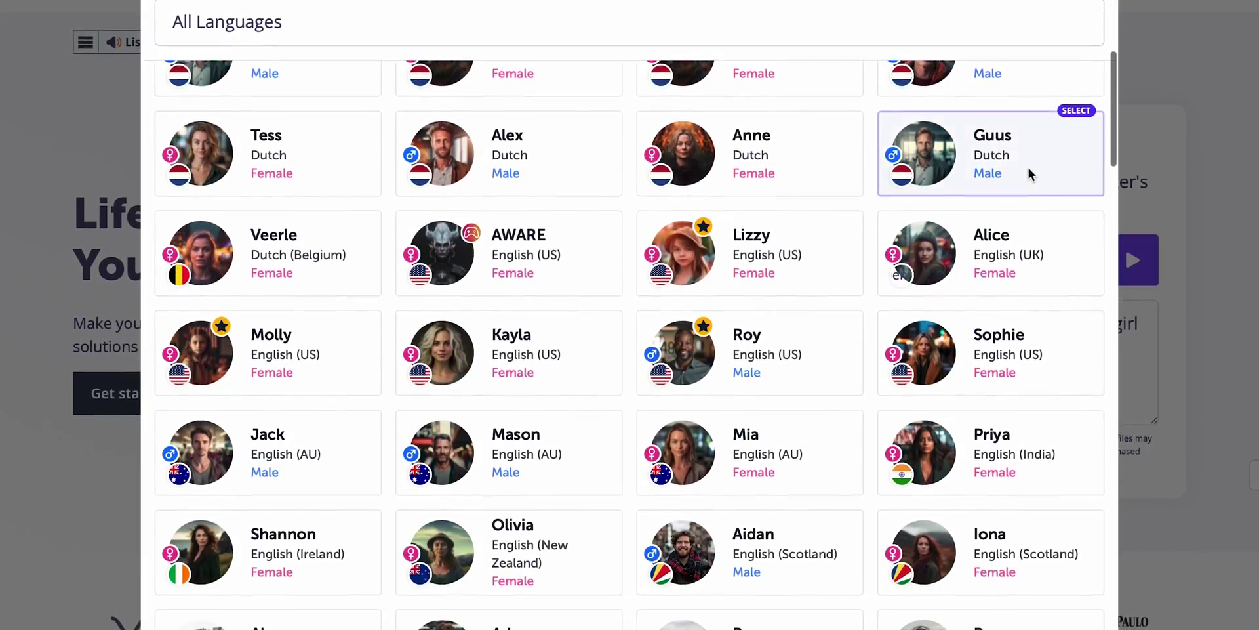
pyautogui.scroll(-2, 1026, 162)
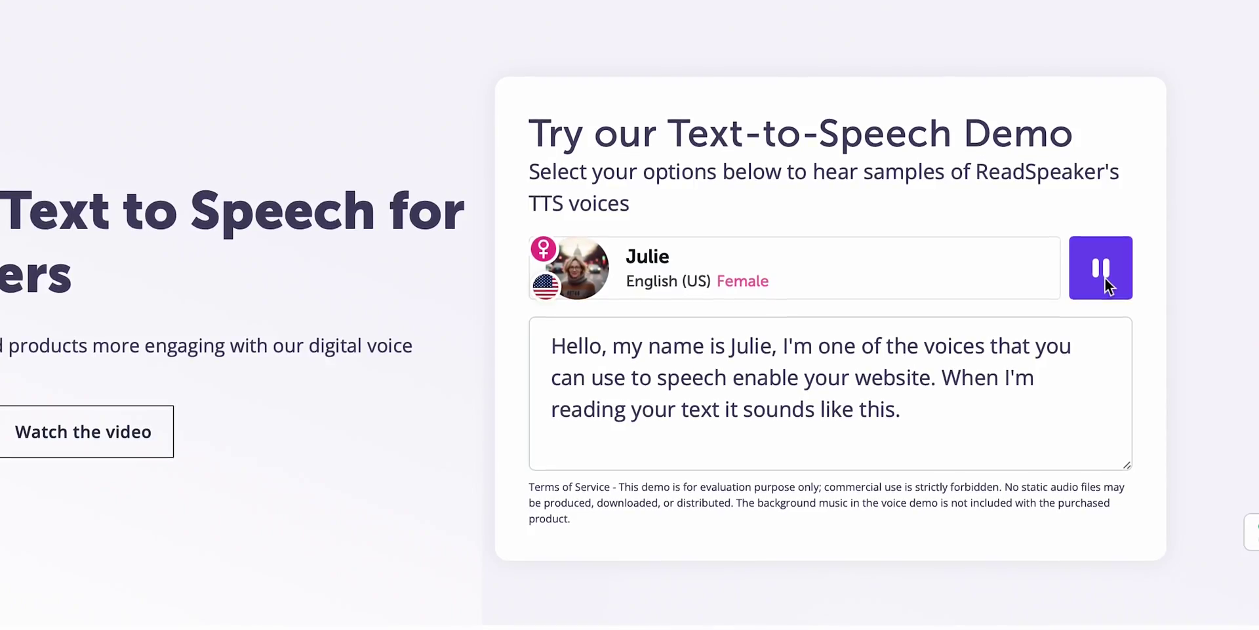
# Step: Replace the demo text once more with a newly pasted paragraph
pyautogui.click(923, 409)
pyautogui.hotkey('ctrl', 'a')
pyautogui.write("In a village where rain hasn't fallen for years, a young girl named Eliza discovers a small, forgotten well. Her determination to draw water revives the well's magic, bringing life back to her parched village.")
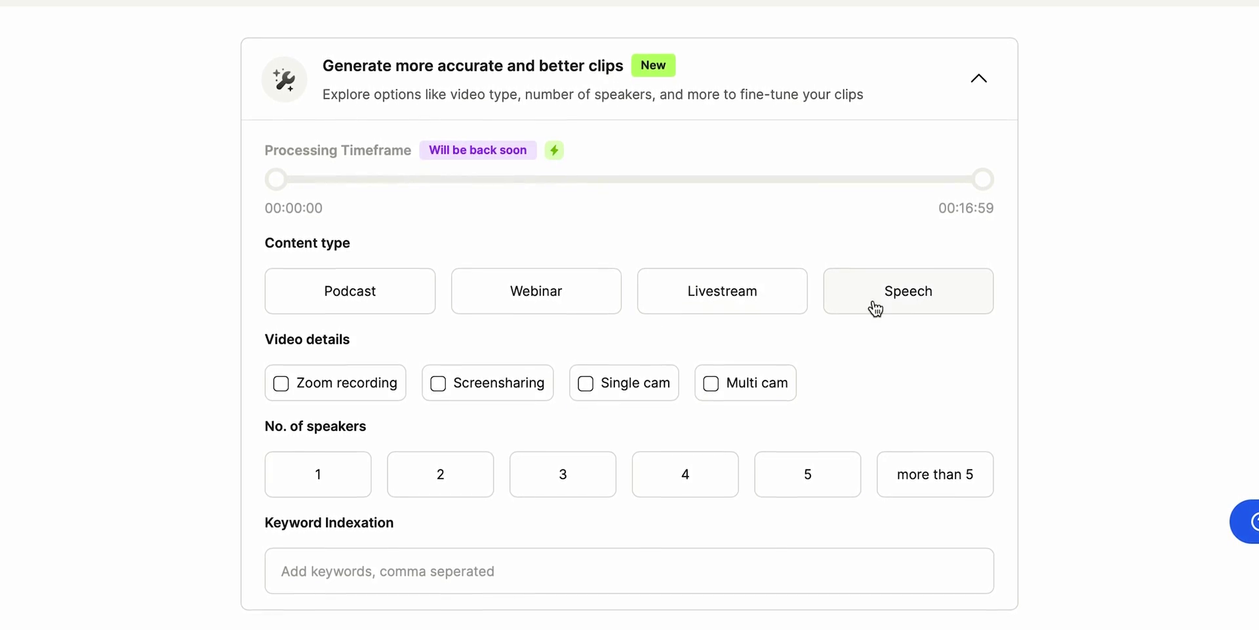
# Step: Apply the PERPLEXITY IS YET caption template from All Templates to the Perplexity short
pyautogui.scroll(-1, 472, 343)
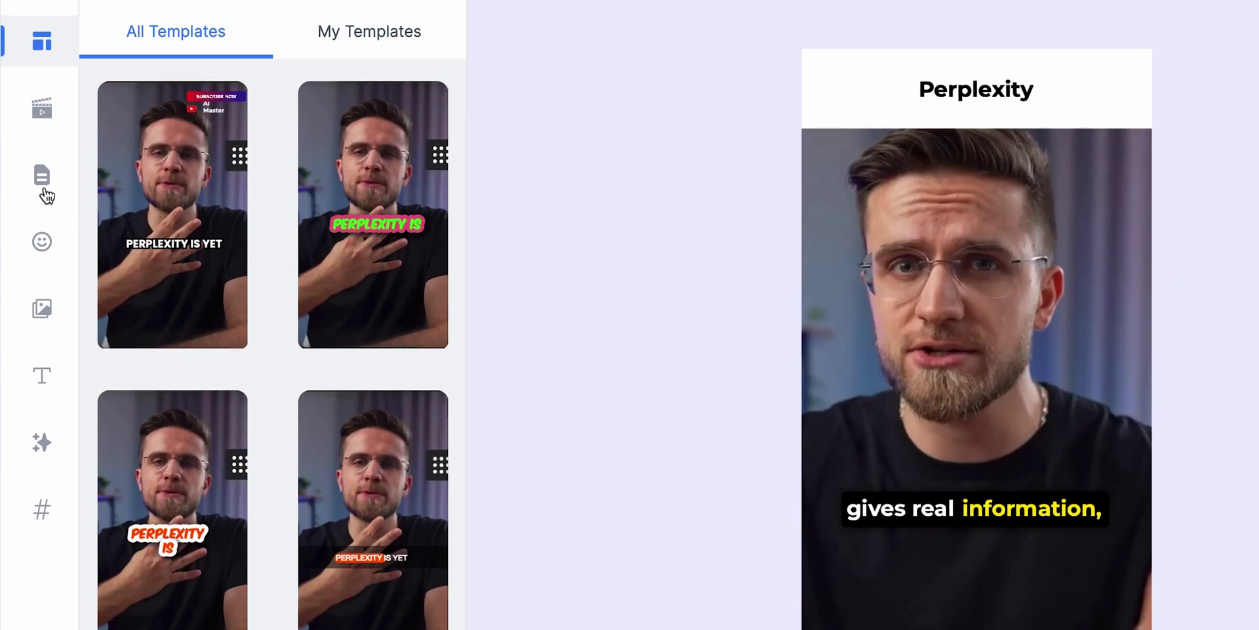
pyautogui.scroll(-8, 314, 281)
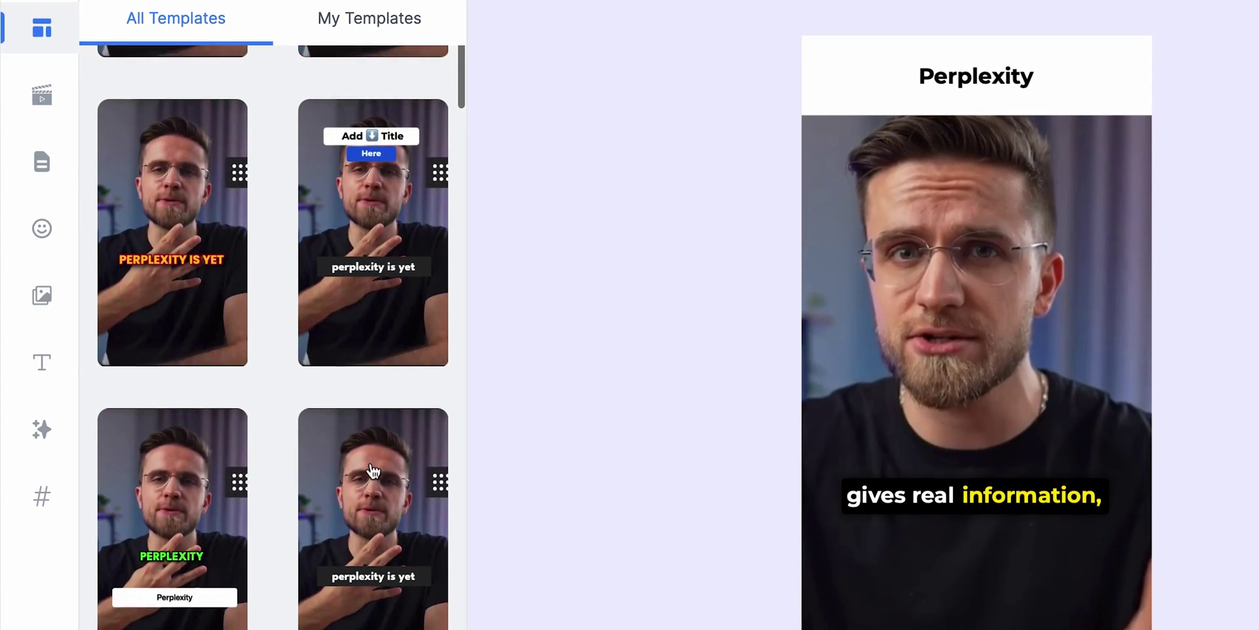
pyautogui.scroll(-3, 355, 341)
pyautogui.click(185, 169)
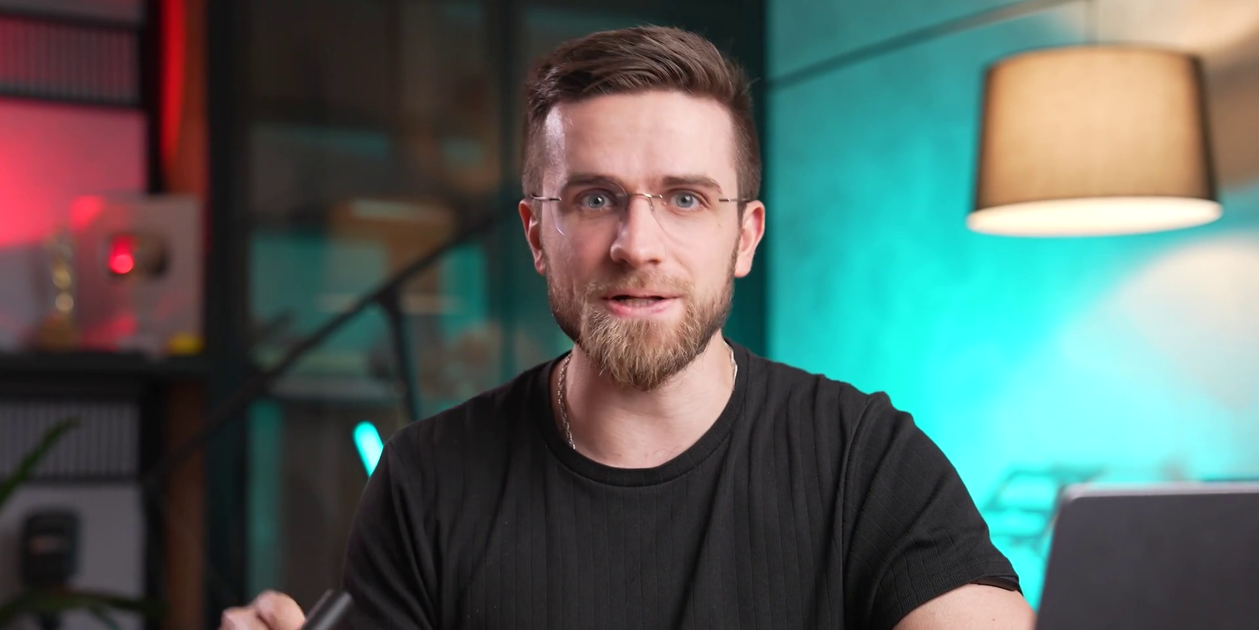
# Step: Ask Viddy AI to 'generate a twitter post for this video', then preview the Cactus AI short
pyautogui.click(135, 348)
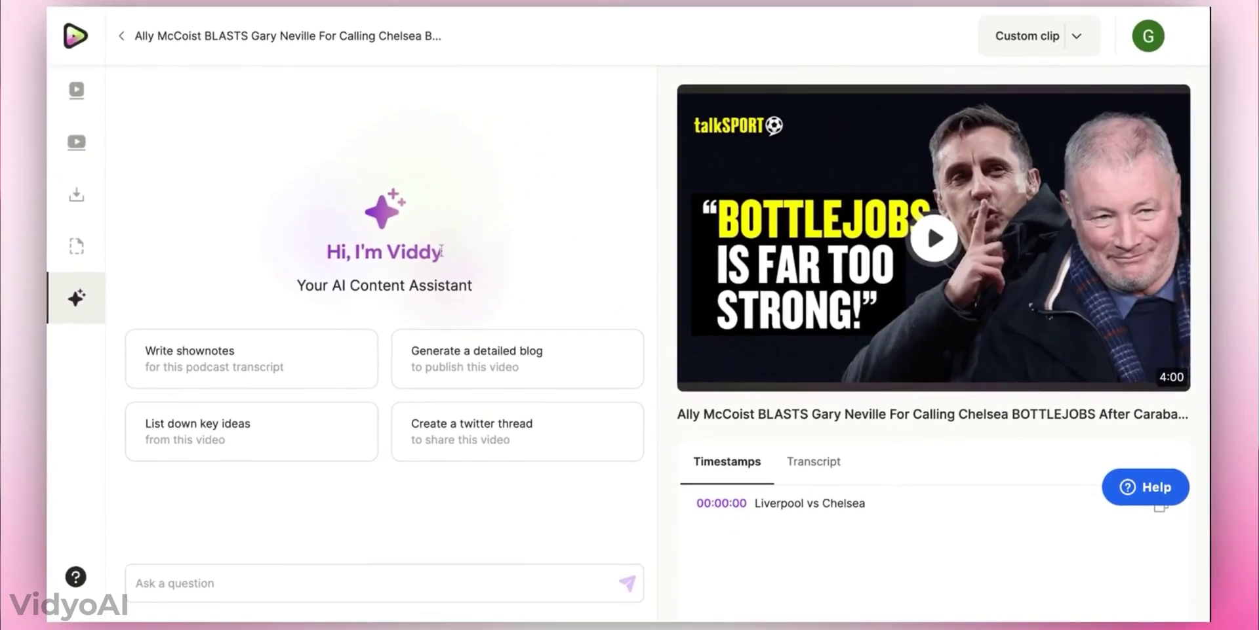
pyautogui.write('generate a twitter post for this vide')
pyautogui.write('o c')
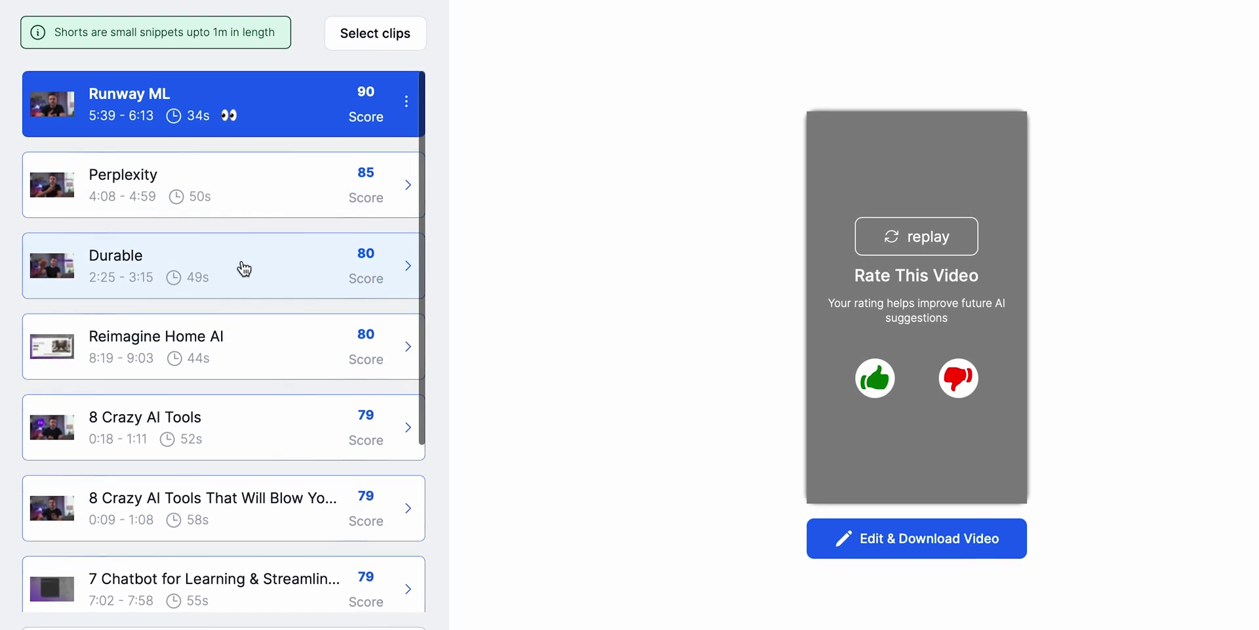
pyautogui.scroll(-5, 245, 276)
pyautogui.click(248, 472)
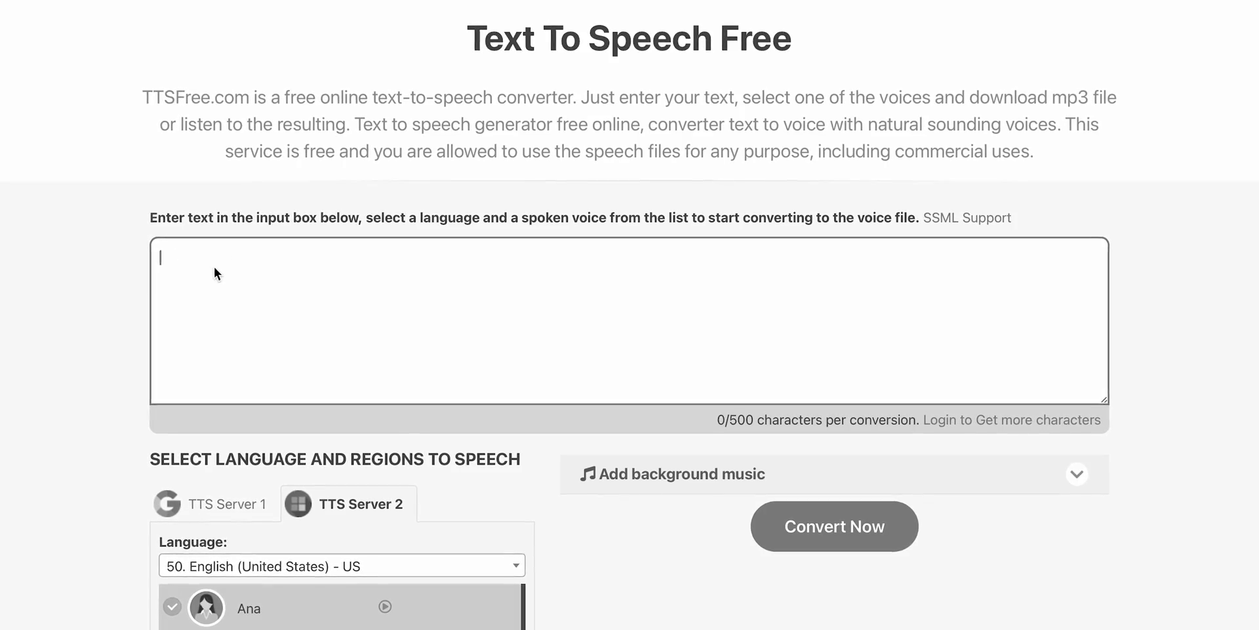
# Step: Paste the scarecrow story, preview Christopher's voice, set pitch to 5% and start lowering speed
pyautogui.write('A lonely scarecrow comes to life each night, longing for companionship. He befriends a wandering owl, and together they explore the fields under the moonlight, finding joy in their unlikely friendship.')
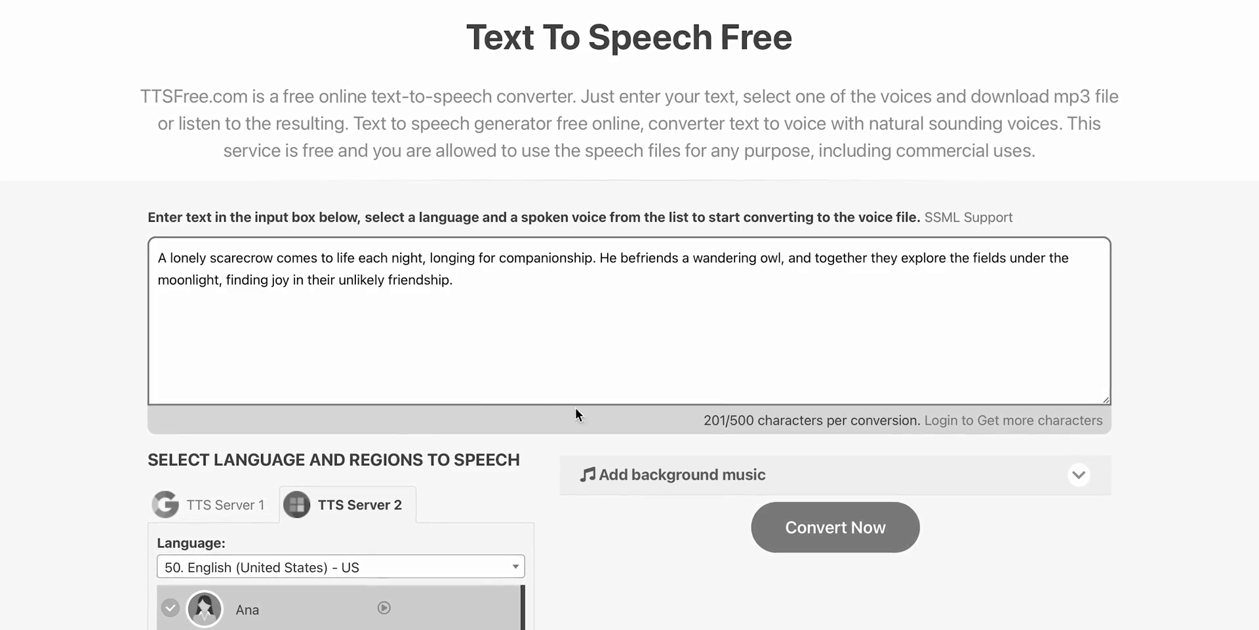
pyautogui.scroll(-3, 422, 430)
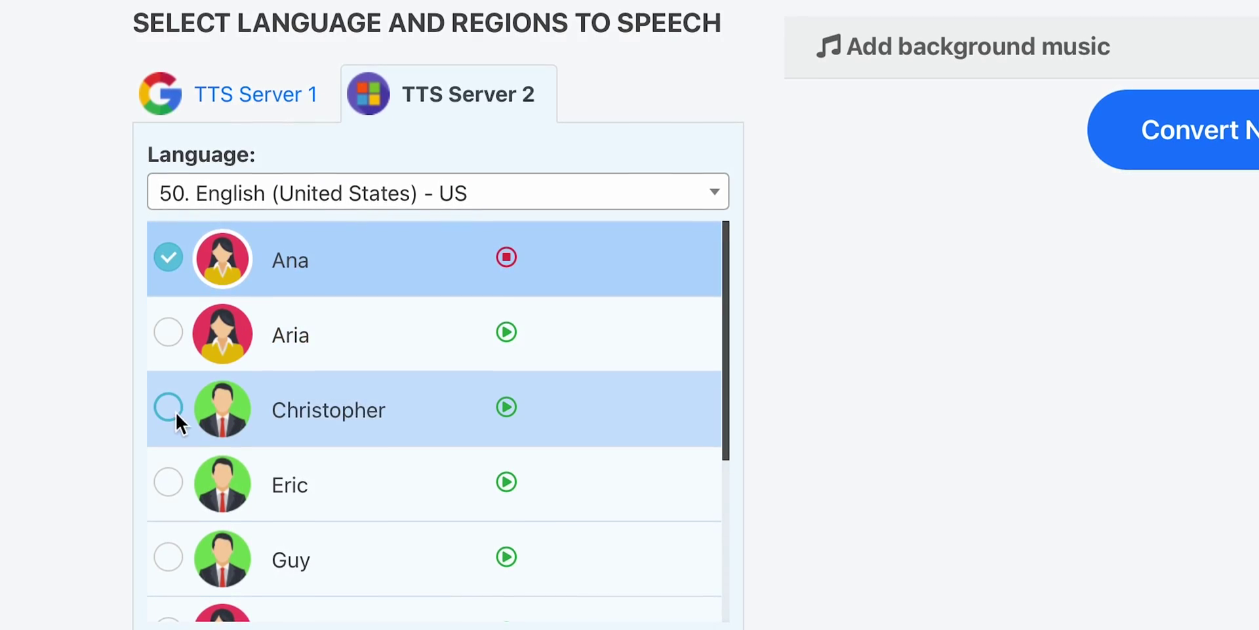
pyautogui.click(171, 411)
pyautogui.click(508, 403)
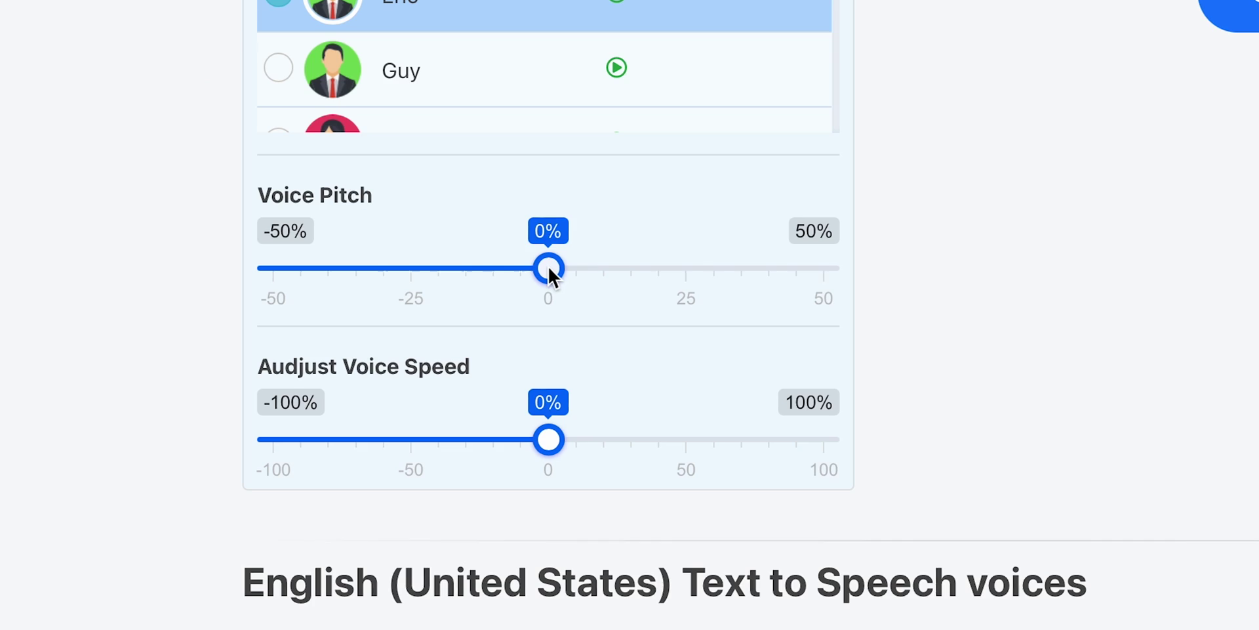
pyautogui.moveTo(550, 269); pyautogui.dragTo(576, 272)
pyautogui.moveTo(549, 439); pyautogui.dragTo(492, 438)
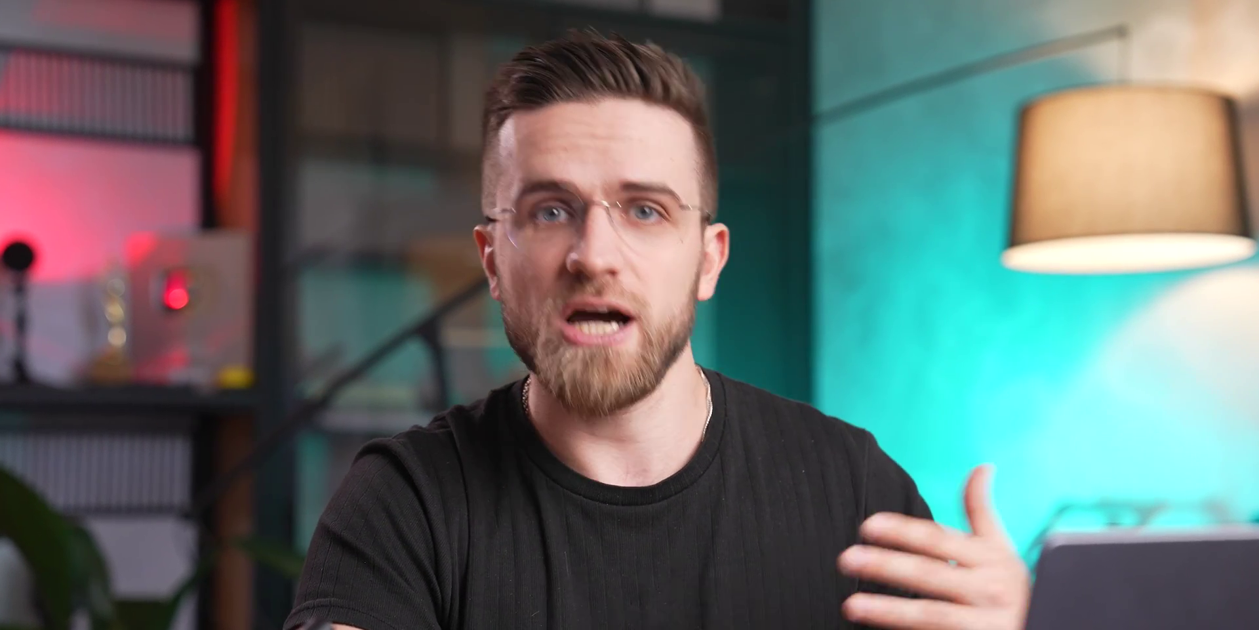
pyautogui.click(877, 408)
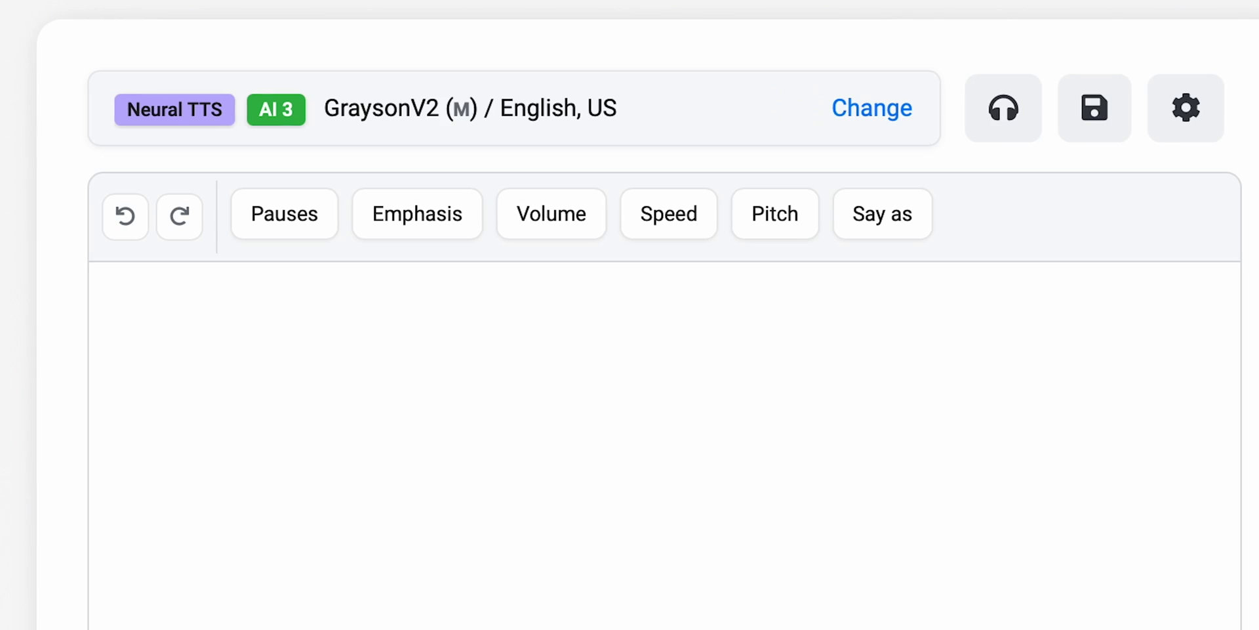
# Step: Paste the three-sentence whispering-town story into the Voicemaker editor
pyautogui.click(442, 474)
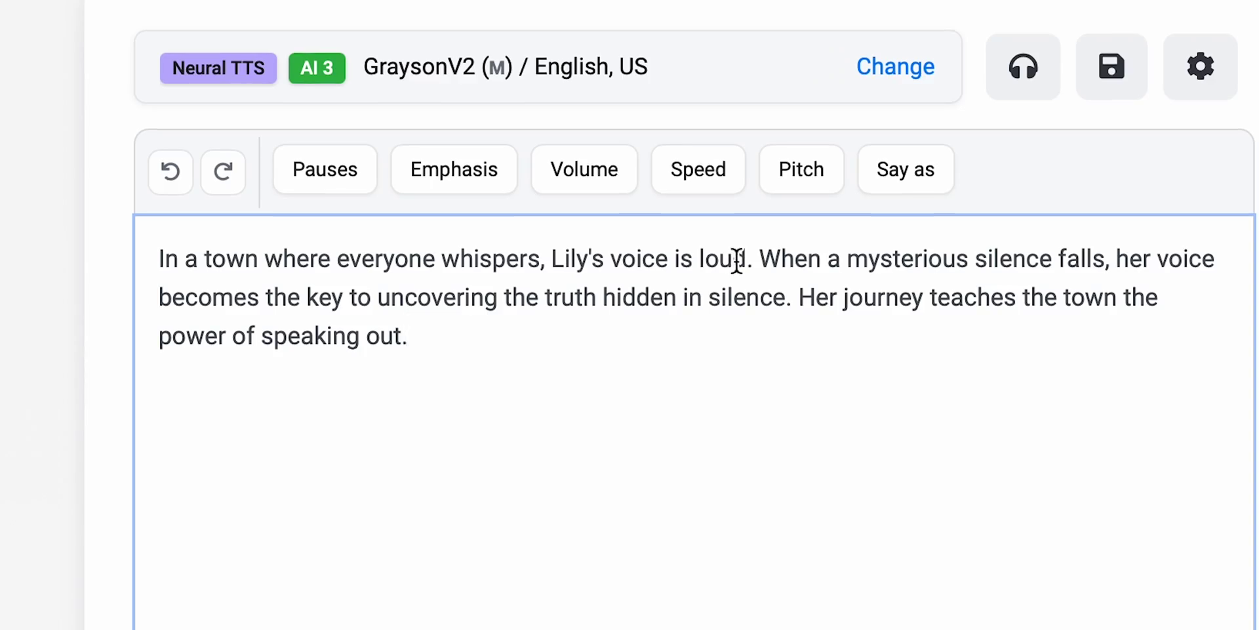
pyautogui.click(345, 176)
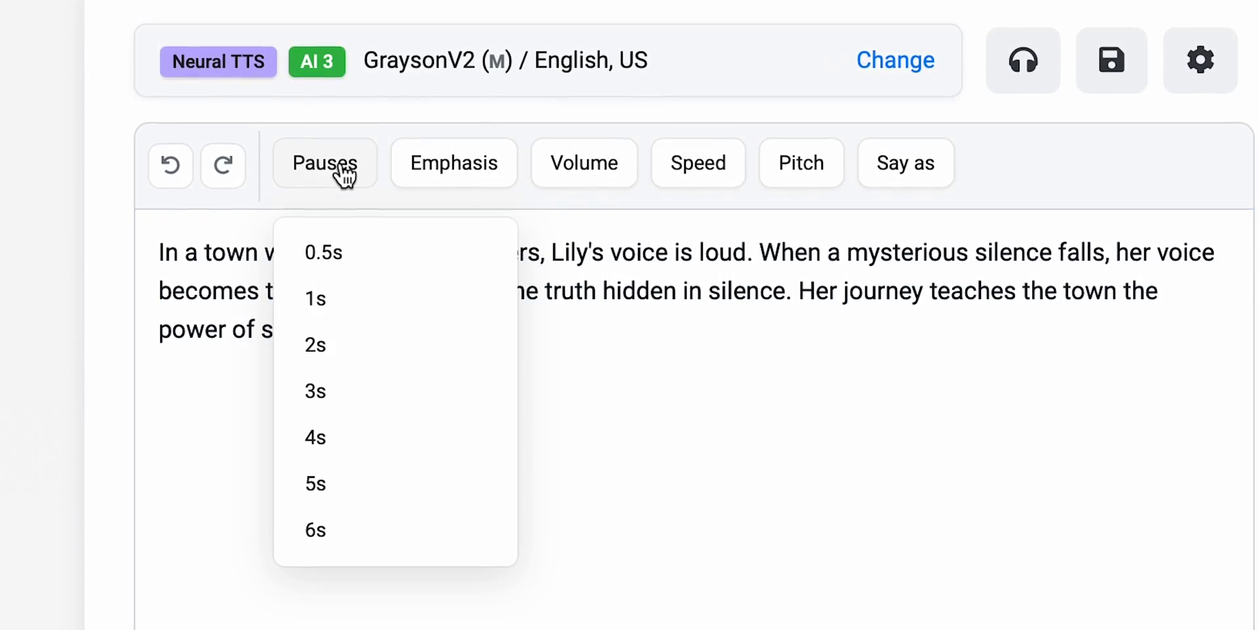
# Step: Insert a 0.5-second pause break before the word 'When' in the story
pyautogui.click(345, 243)
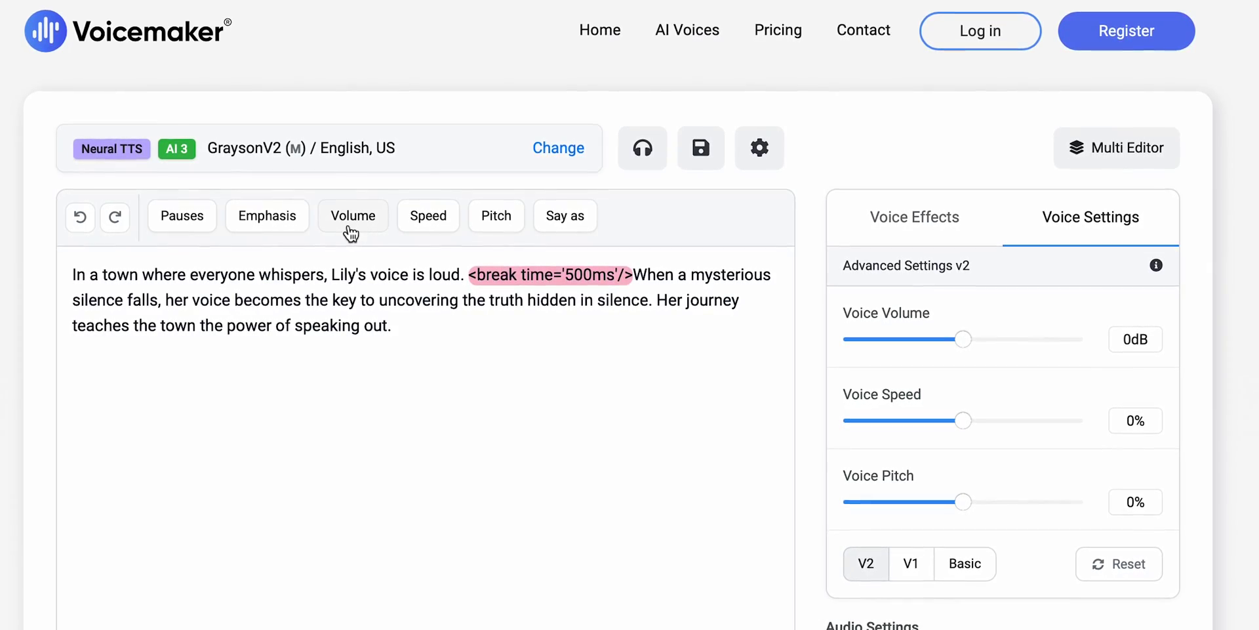
pyautogui.click(921, 221)
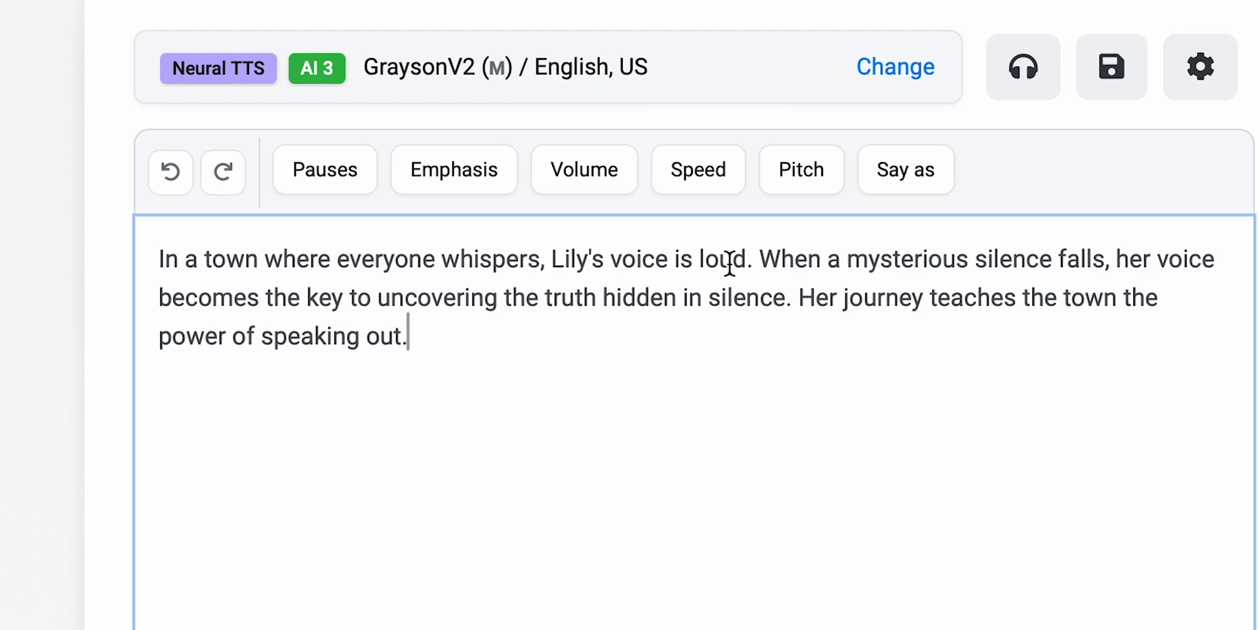
pyautogui.click(759, 260)
pyautogui.click(344, 182)
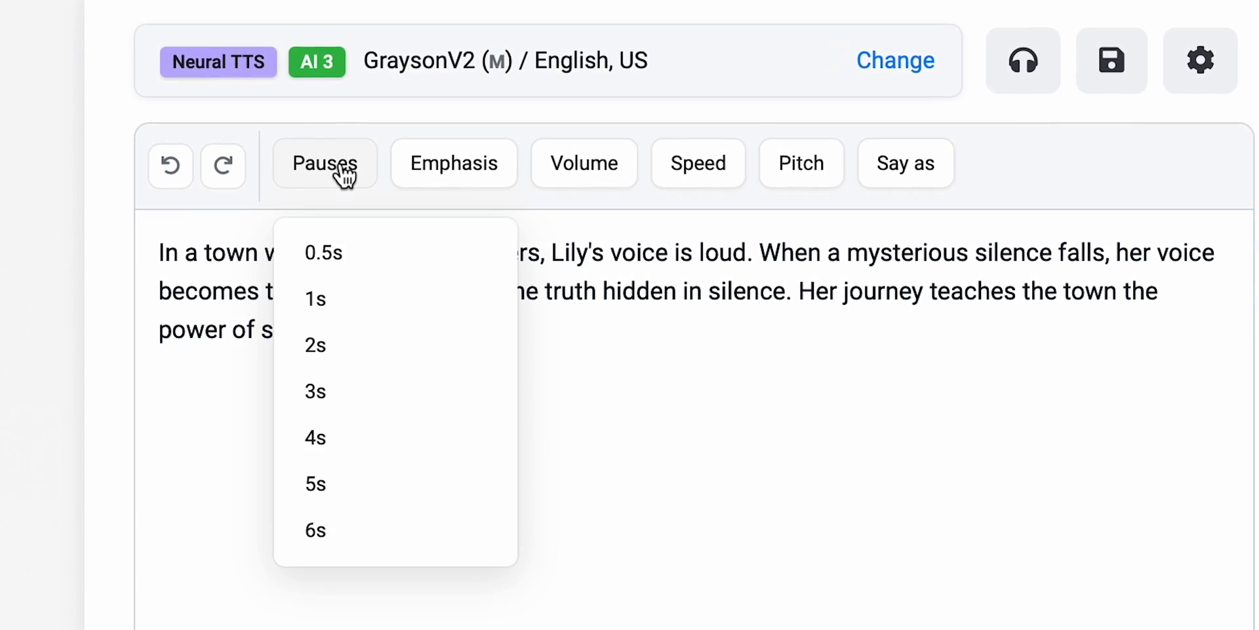
pyautogui.click(342, 254)
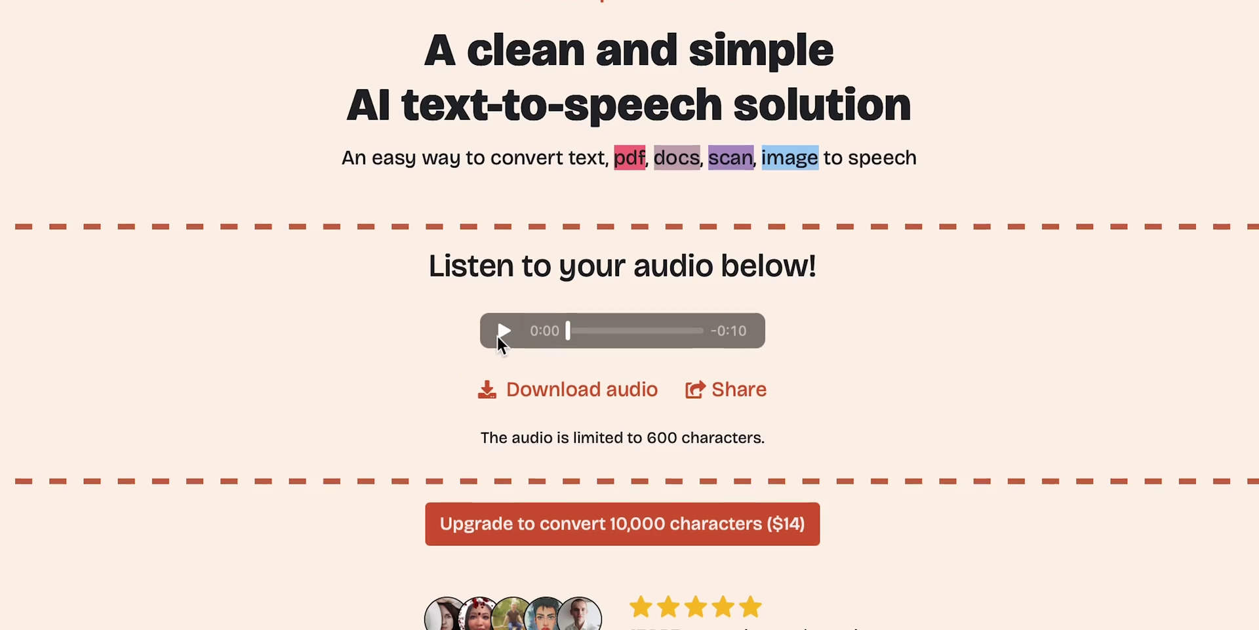
# Step: Play the generated audio, switch the narrator to Sophia, and keep Nova for URL conversion
pyautogui.click(504, 329)
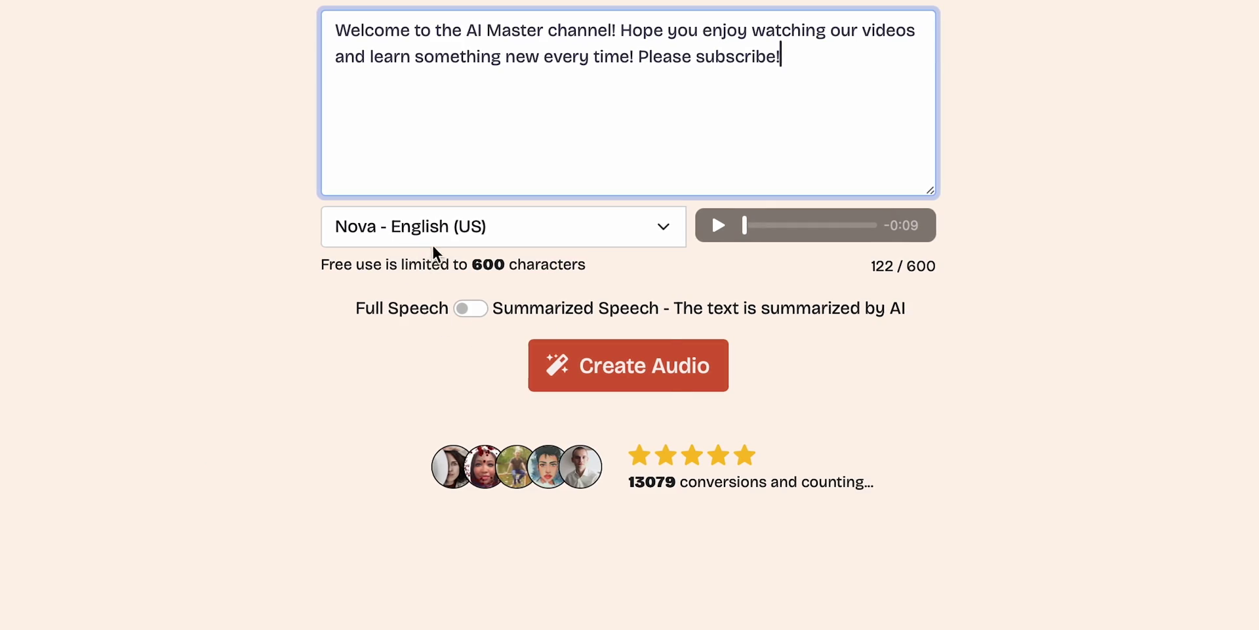
pyautogui.click(433, 244)
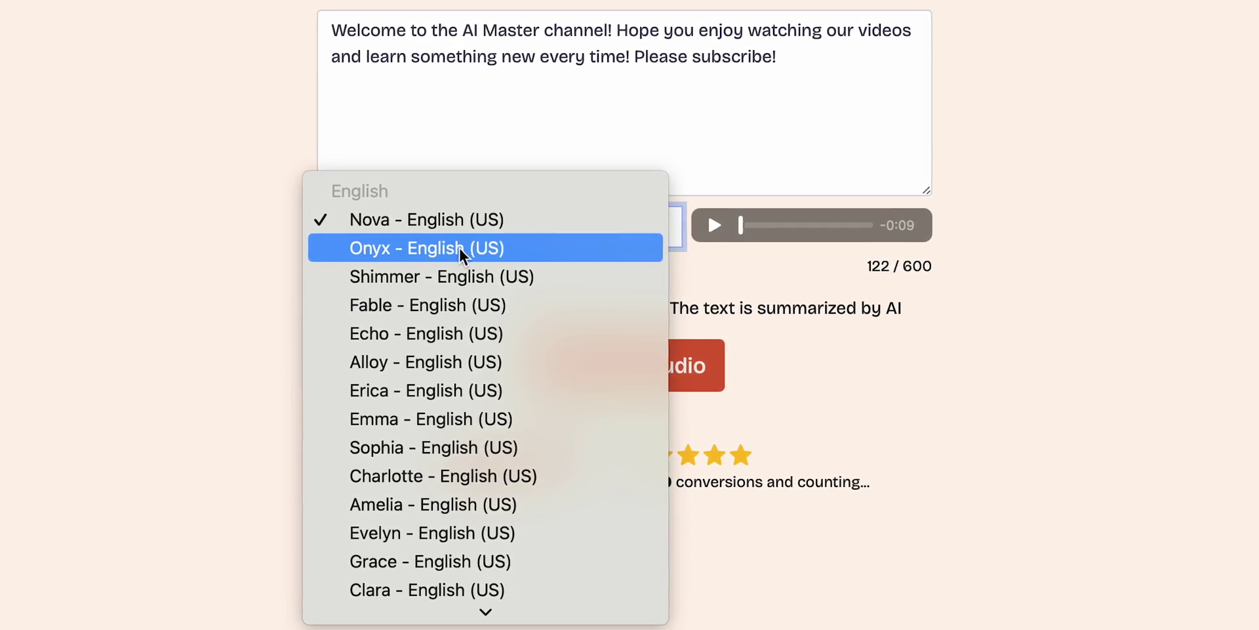
pyautogui.click(426, 447)
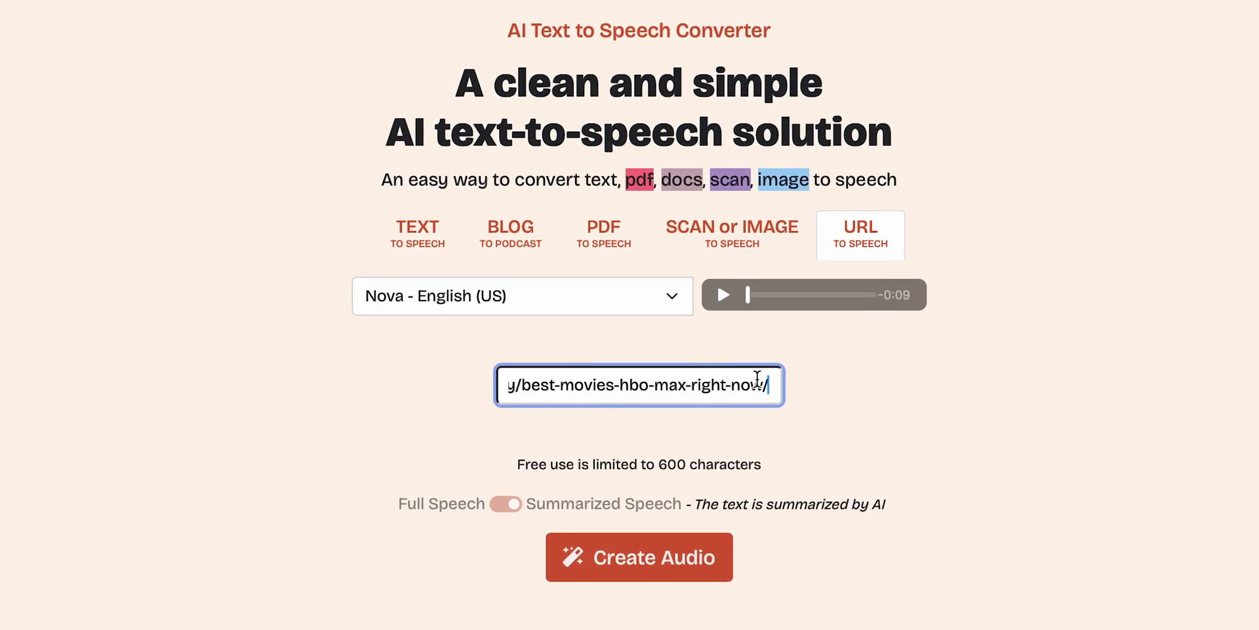
pyautogui.click(602, 301)
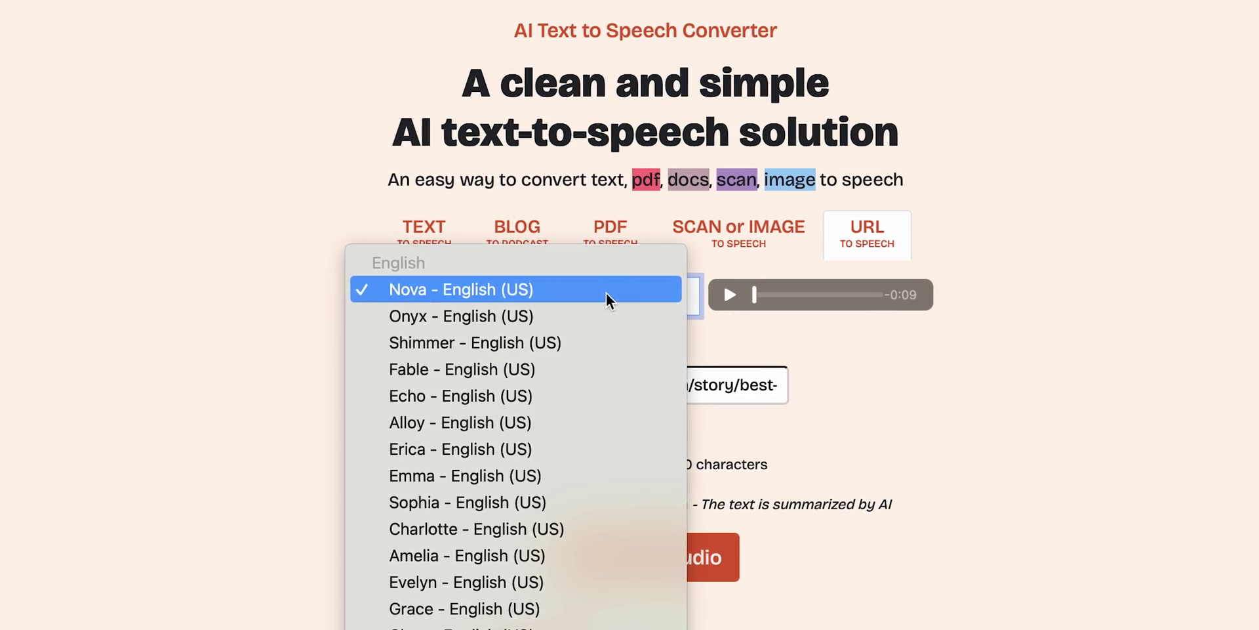
pyautogui.click(605, 290)
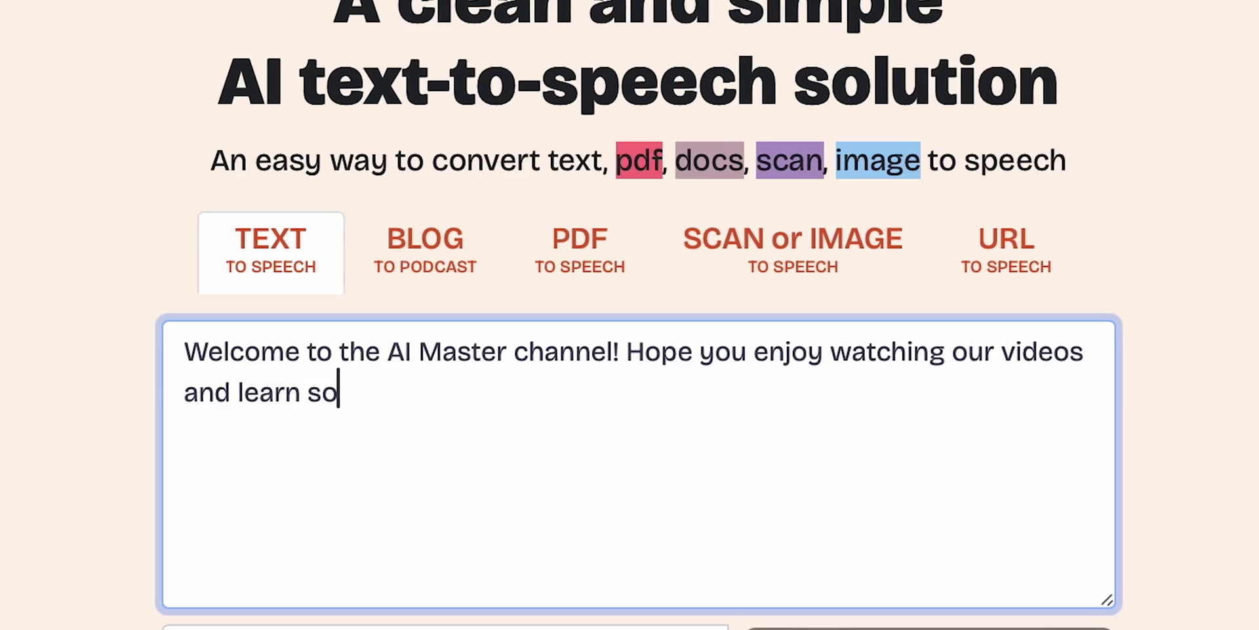
# Step: Finish typing the welcome message and choose Sophia - English (US) as narrator
pyautogui.write('mething new')
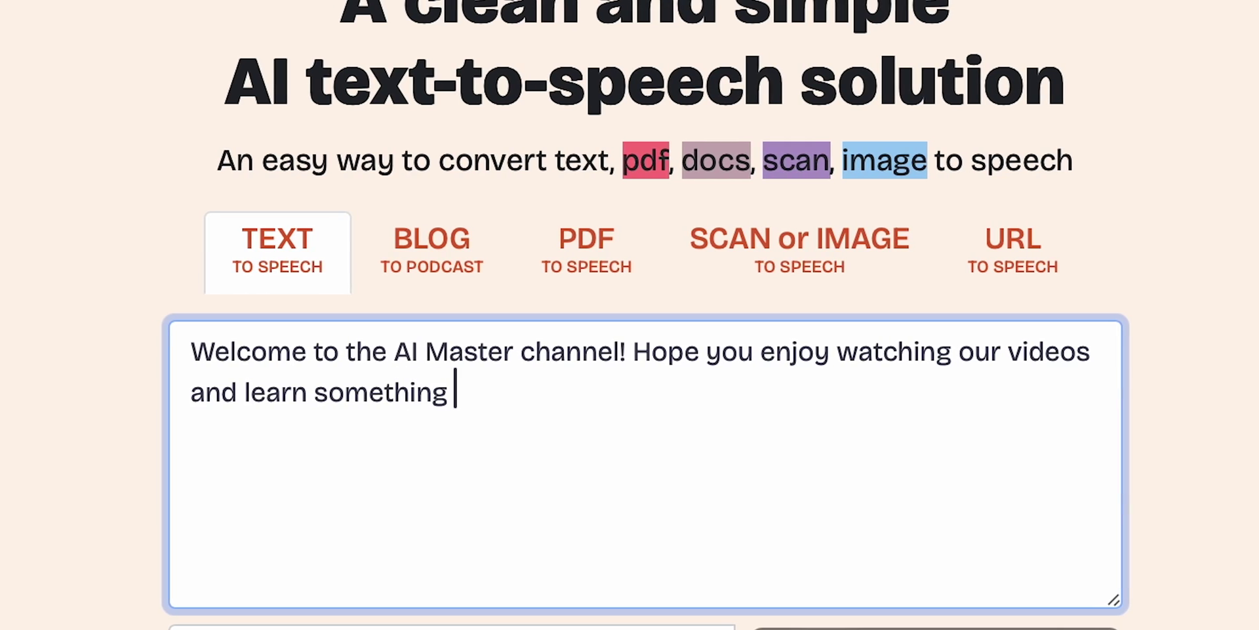
pyautogui.write(' every')
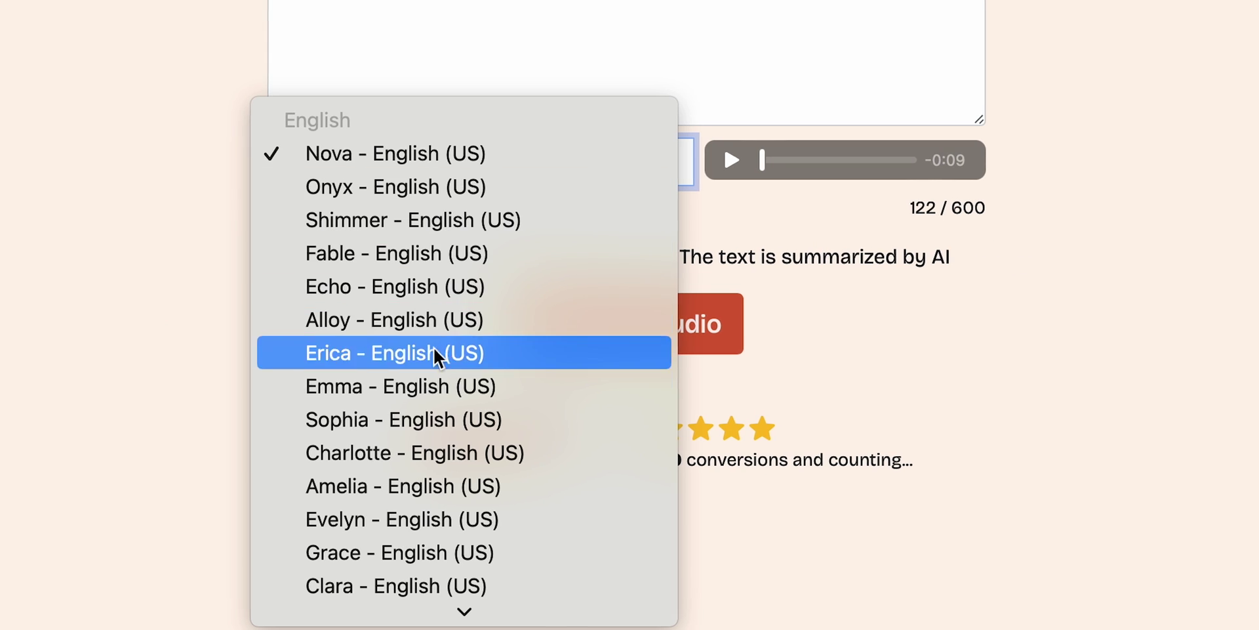
pyautogui.click(397, 420)
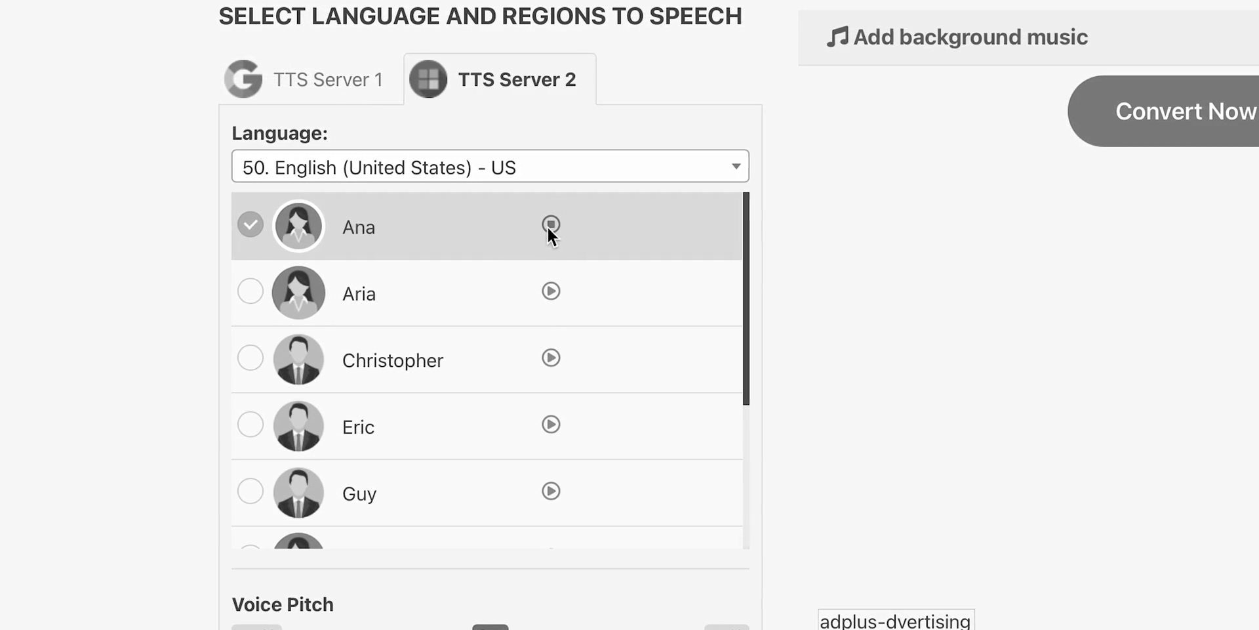
# Step: Play Ana's English (United States) voice sample on TTS Server 2
pyautogui.click(551, 225)
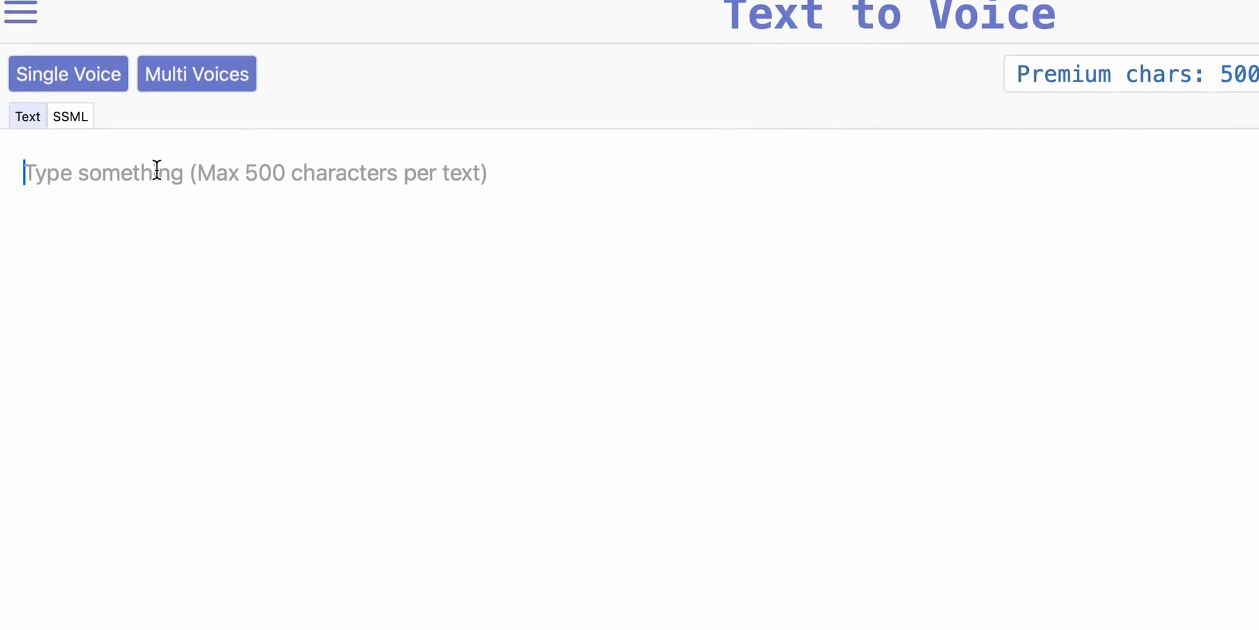
# Step: Paste the ancient-wizard story into the text box and choose the Tony, Male voice
pyautogui.hotkey('ctrl', 'v')
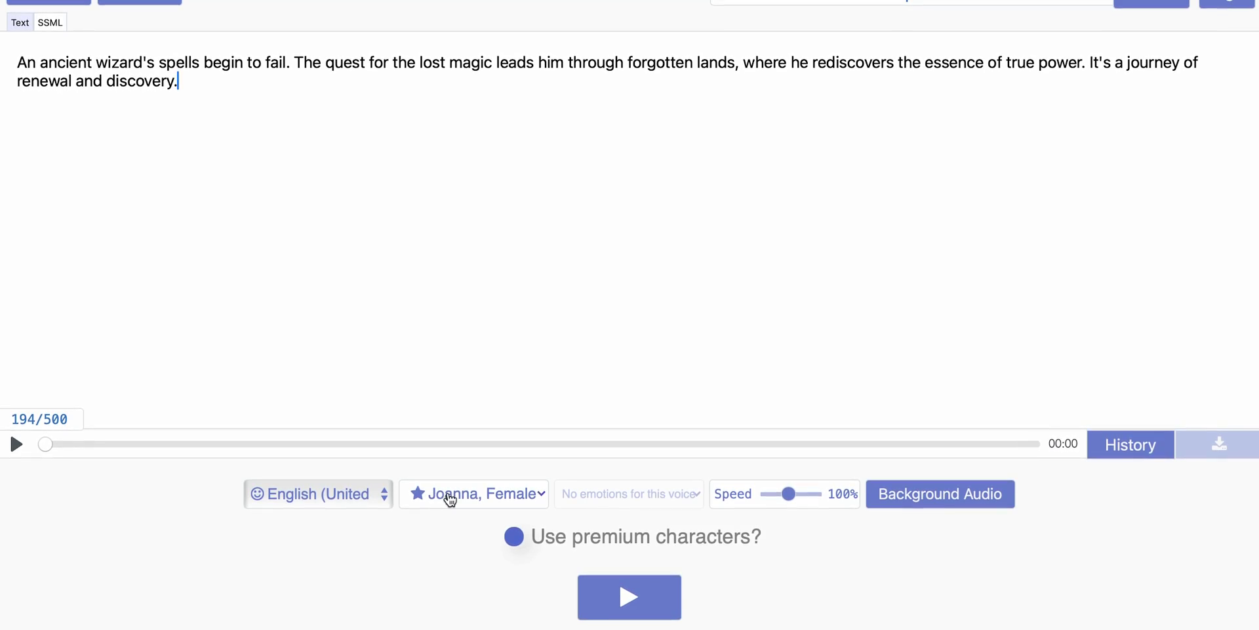
pyautogui.click(450, 497)
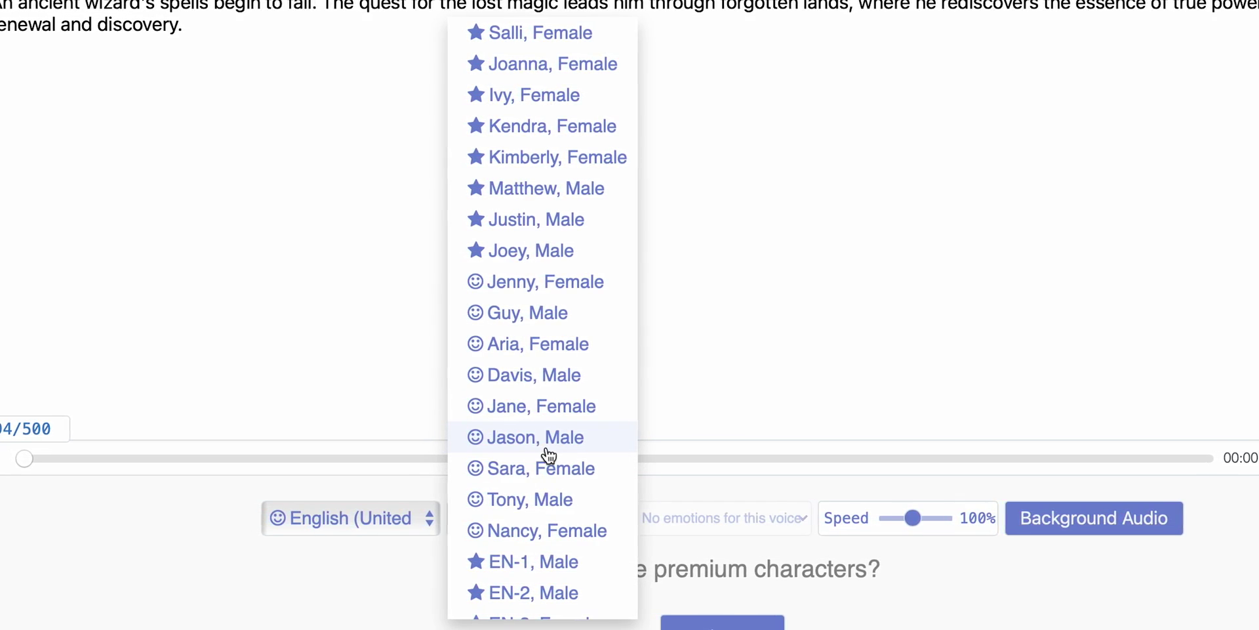
pyautogui.click(544, 499)
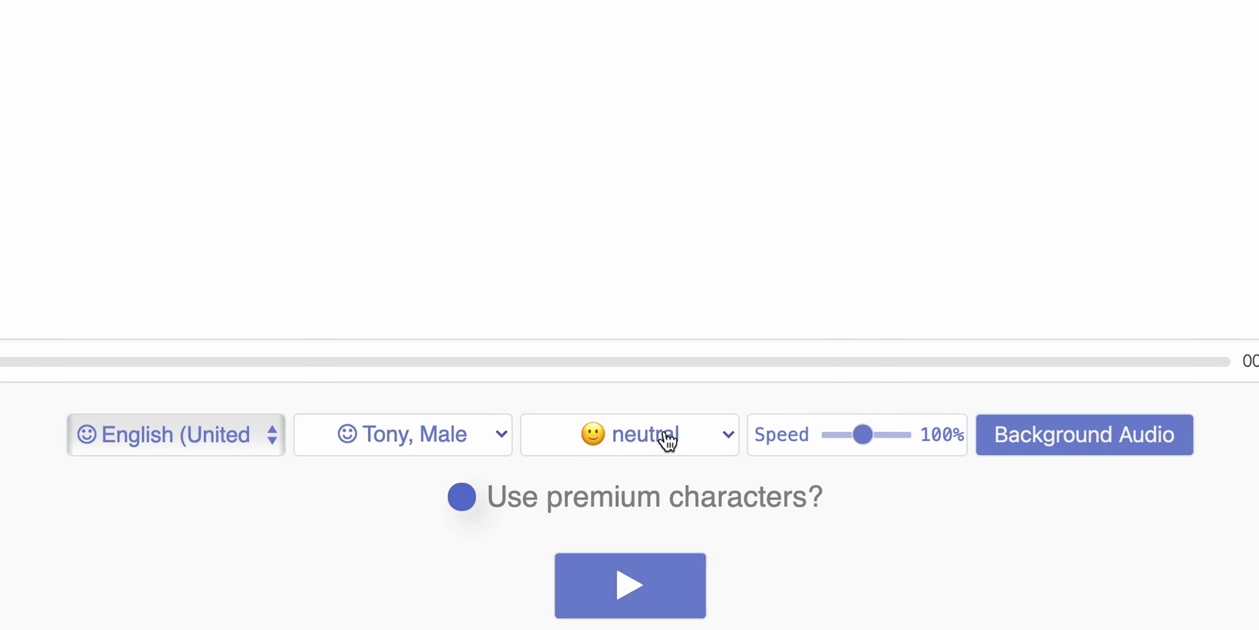
# Step: Set Jenny's emotion to whispering, previewing the shouting sample along the way
pyautogui.click(668, 439)
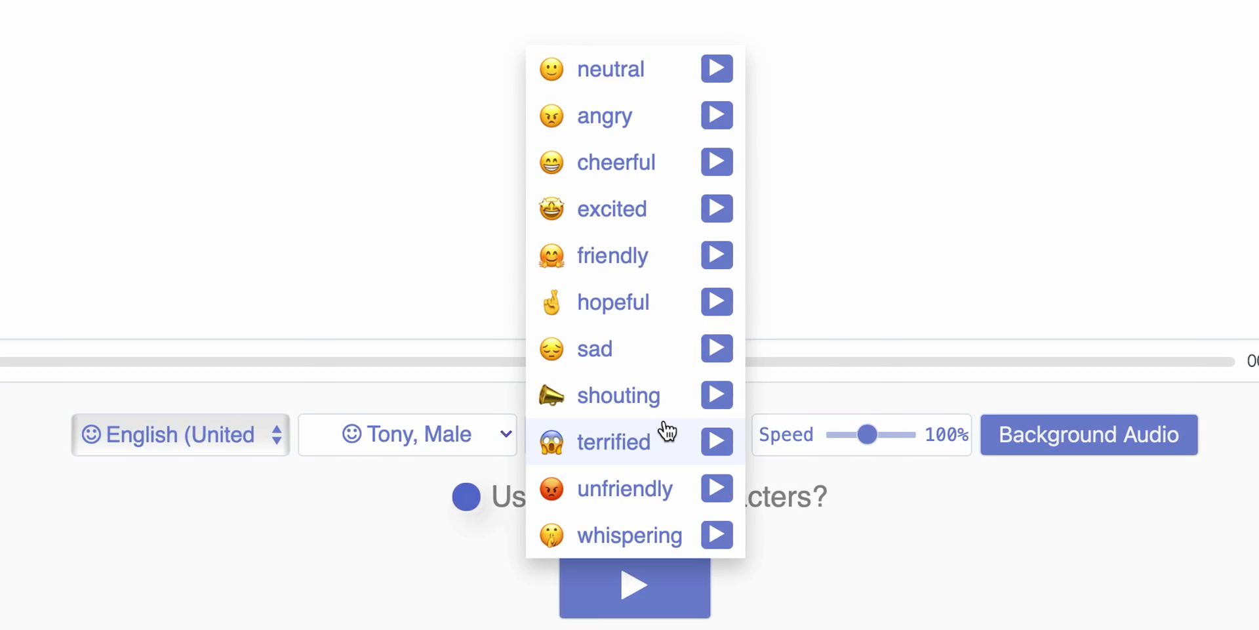
pyautogui.click(653, 538)
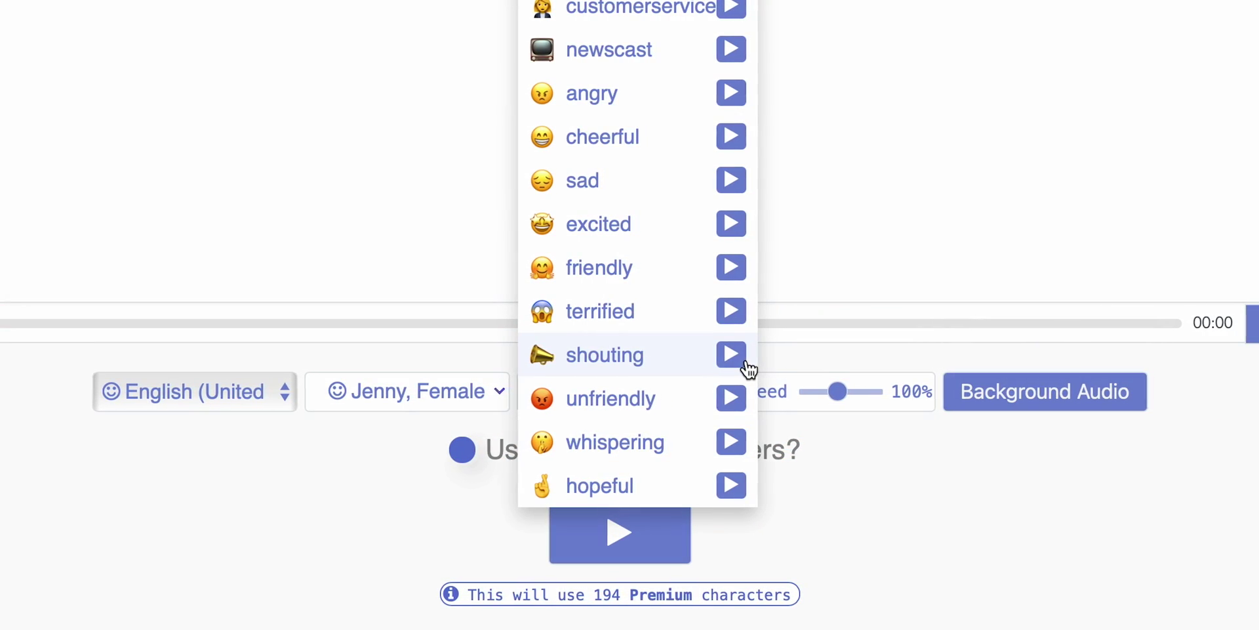
pyautogui.click(726, 487)
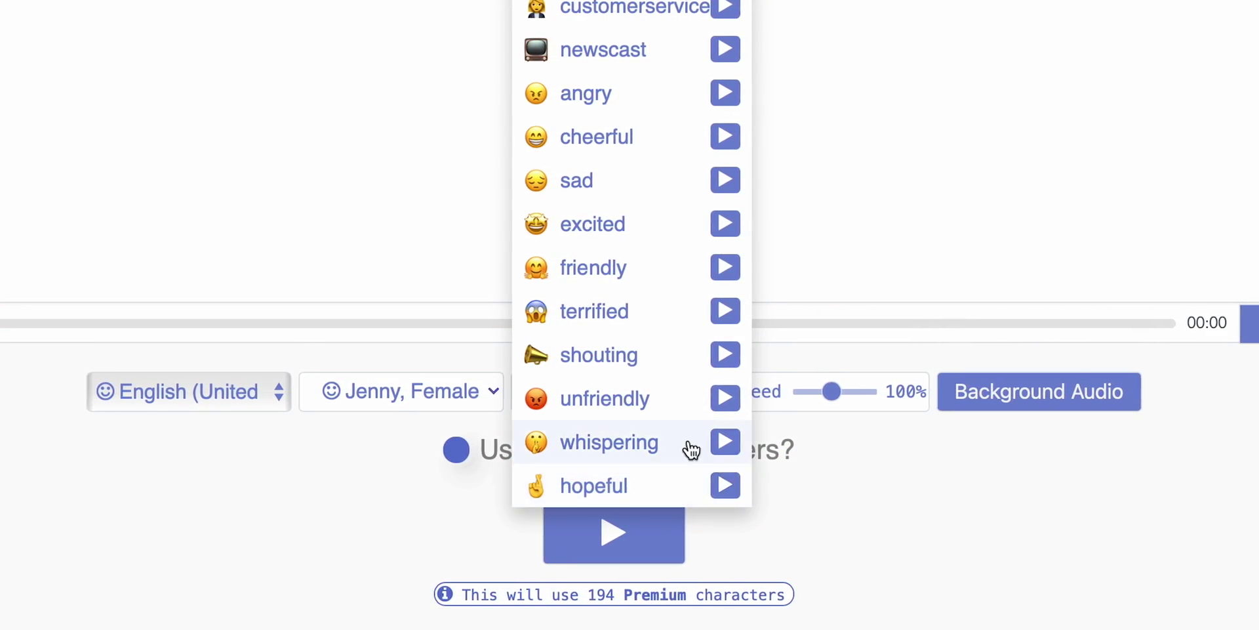
pyautogui.click(688, 443)
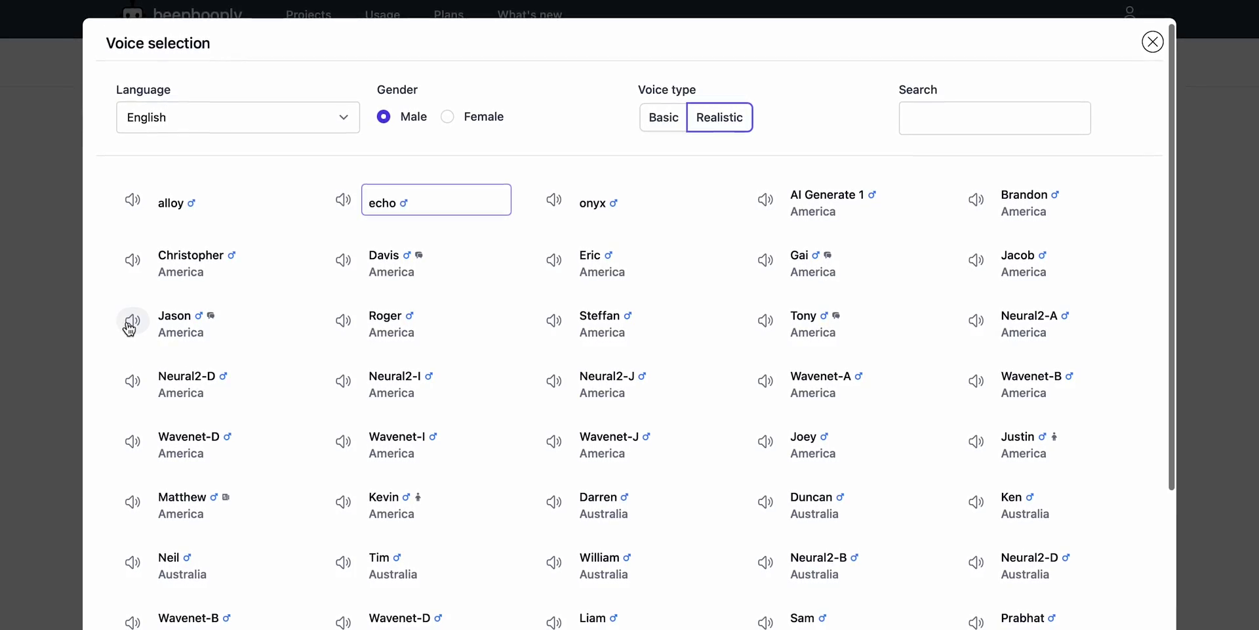
# Step: Preview Jason, set the voice style to Excited, and check the pitch and volume options
pyautogui.click(131, 325)
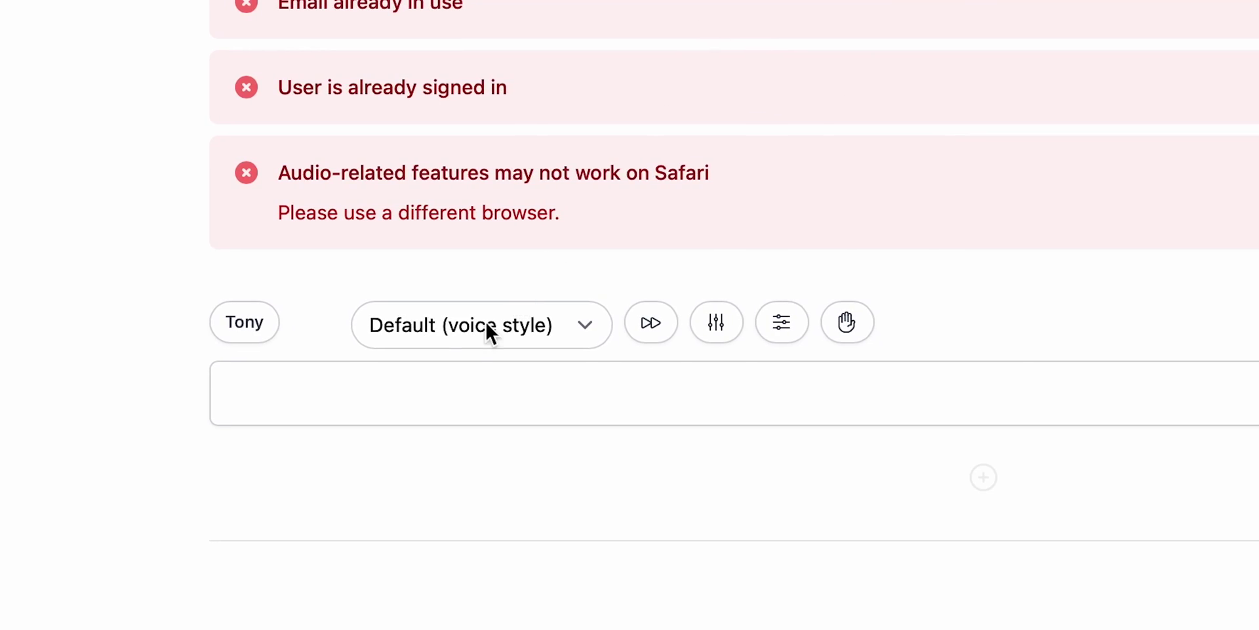
pyautogui.click(455, 333)
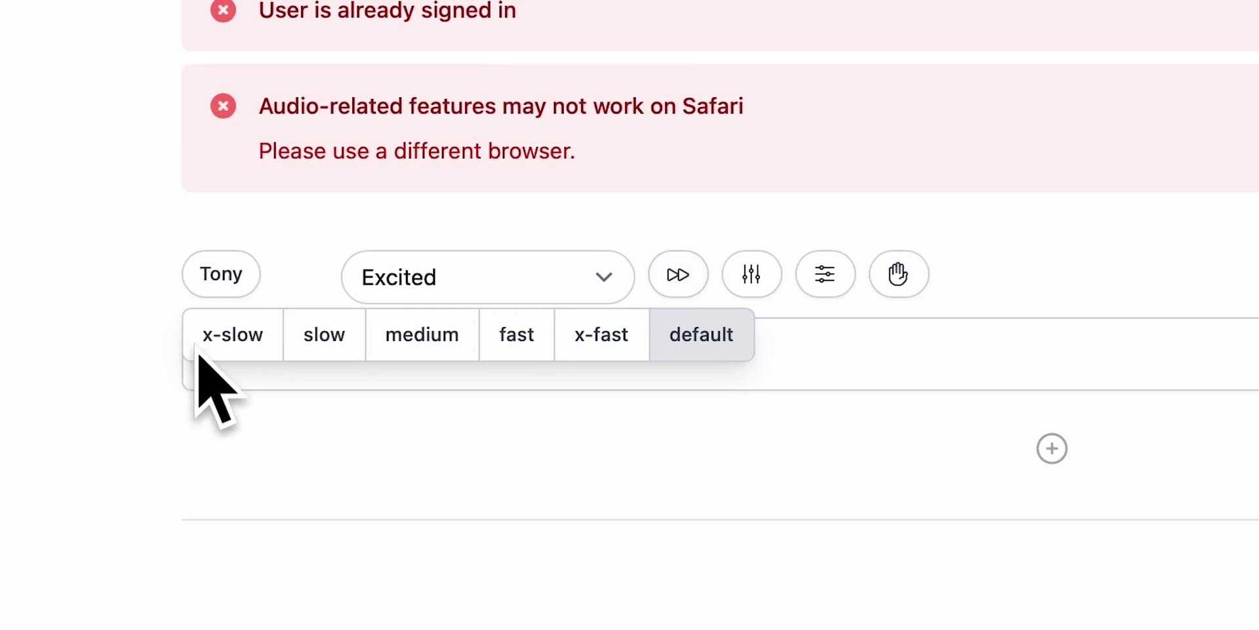
pyautogui.click(851, 289)
pyautogui.press('Escape')
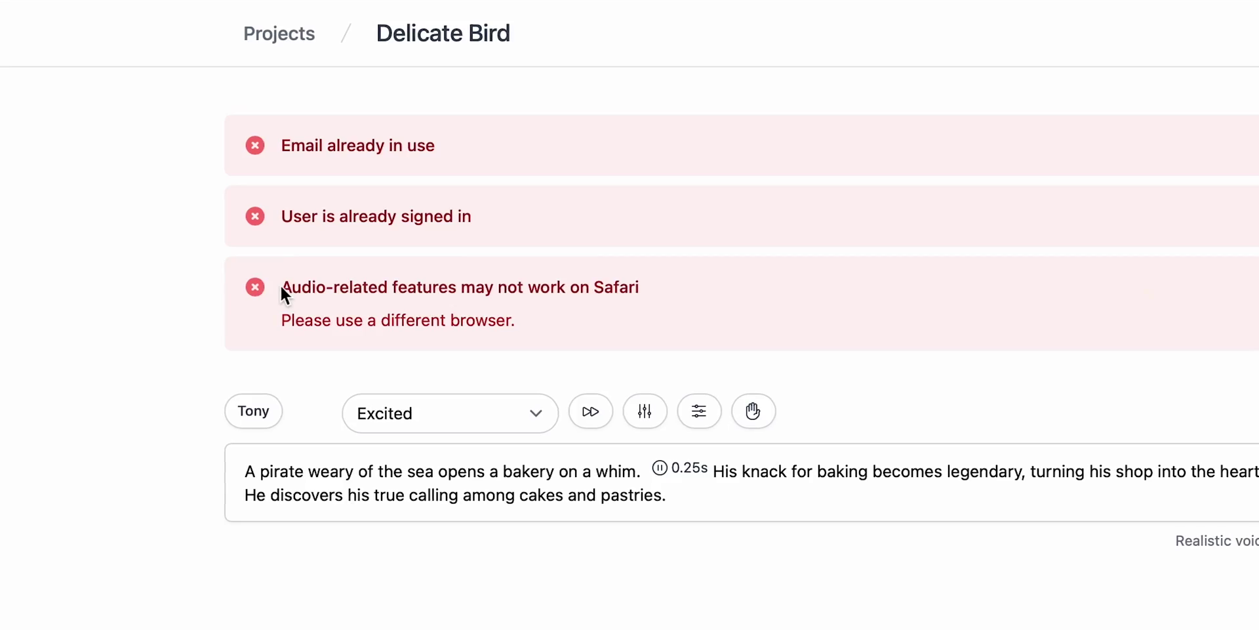
pyautogui.moveTo(281, 289); pyautogui.dragTo(528, 318)
pyautogui.click(537, 318)
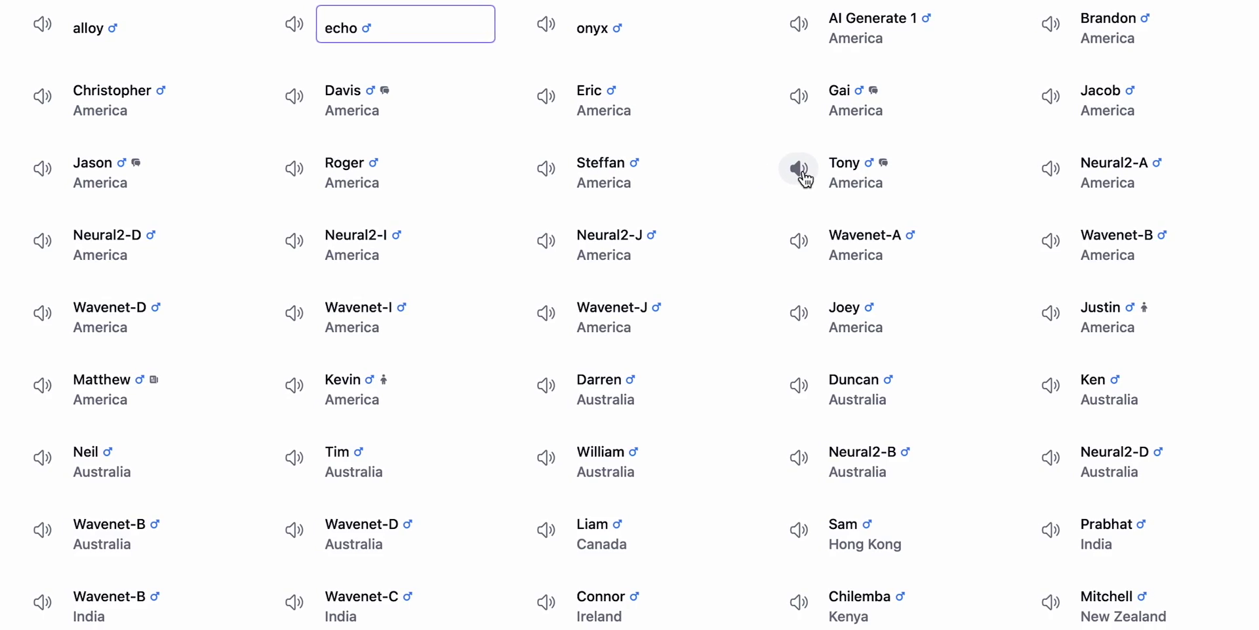
pyautogui.click(930, 186)
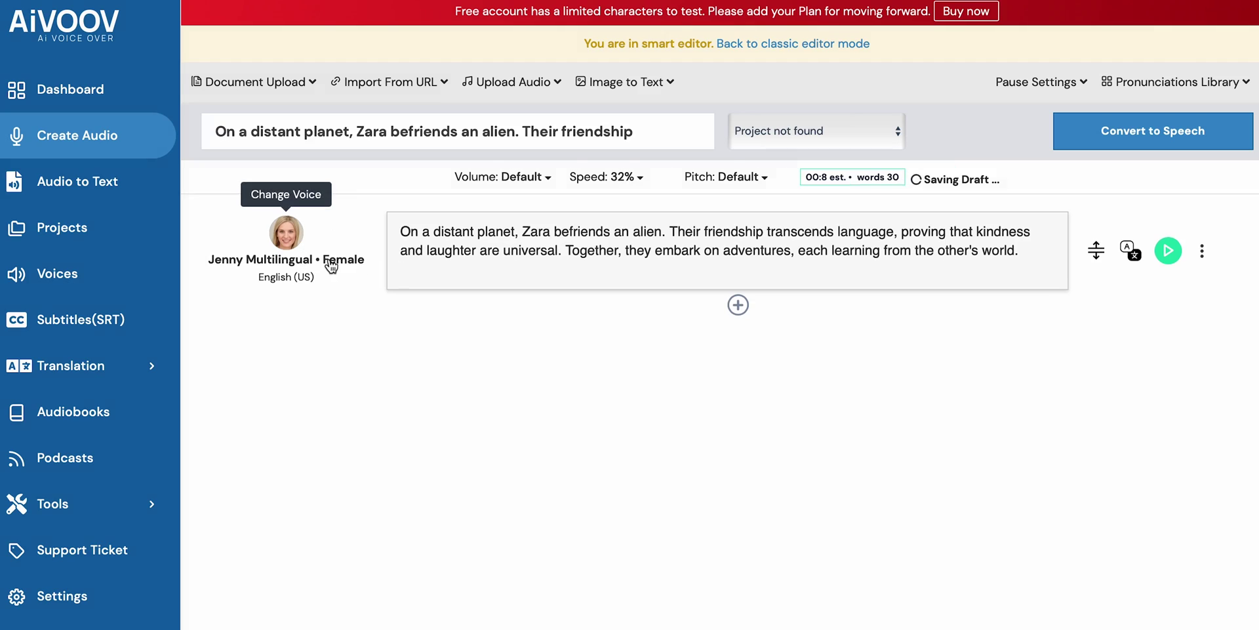
pyautogui.click(331, 266)
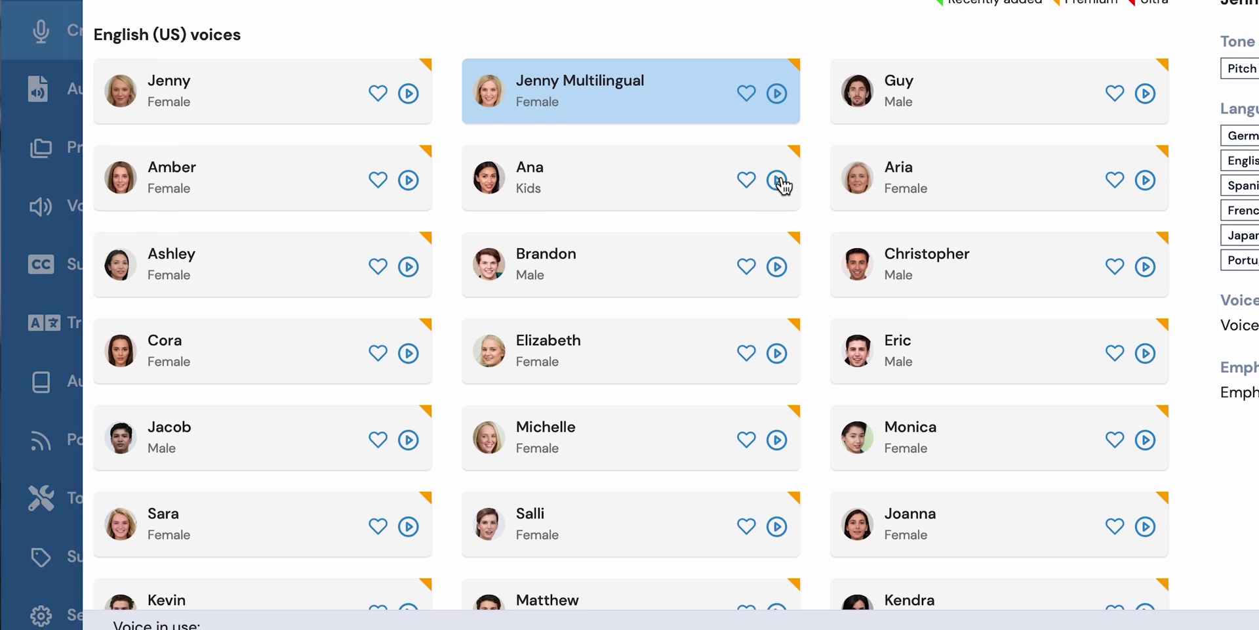
# Step: Audition Ana's kids voice sample in Change Voice, stopping and replaying it
pyautogui.click(597, 254)
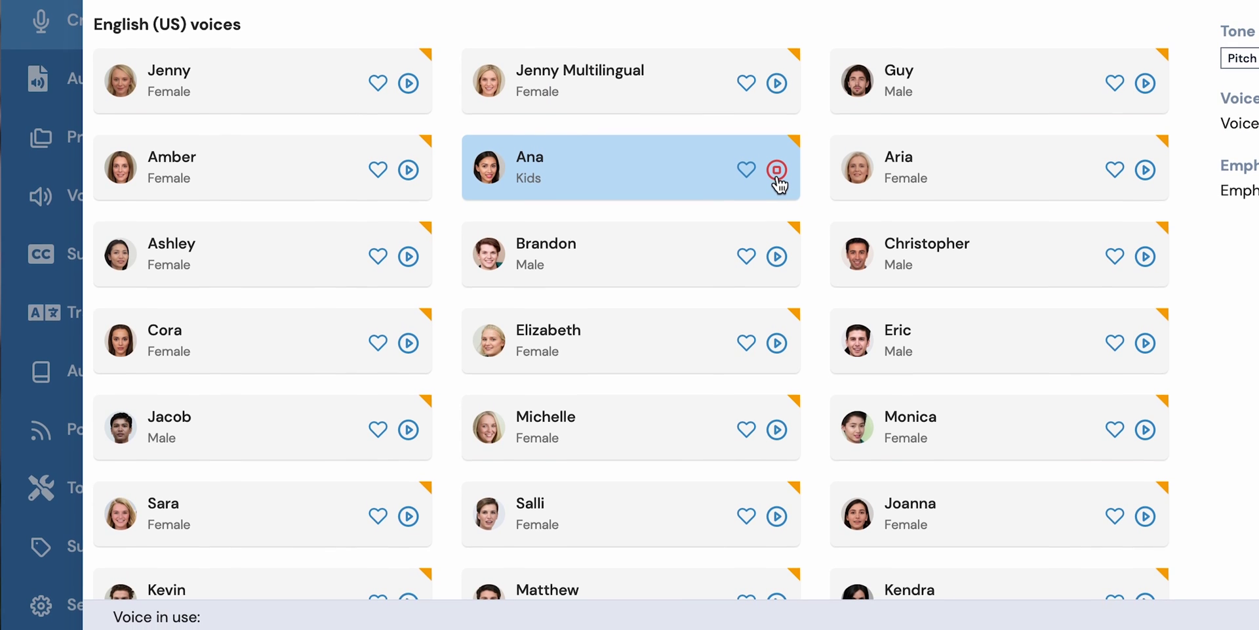
pyautogui.click(777, 162)
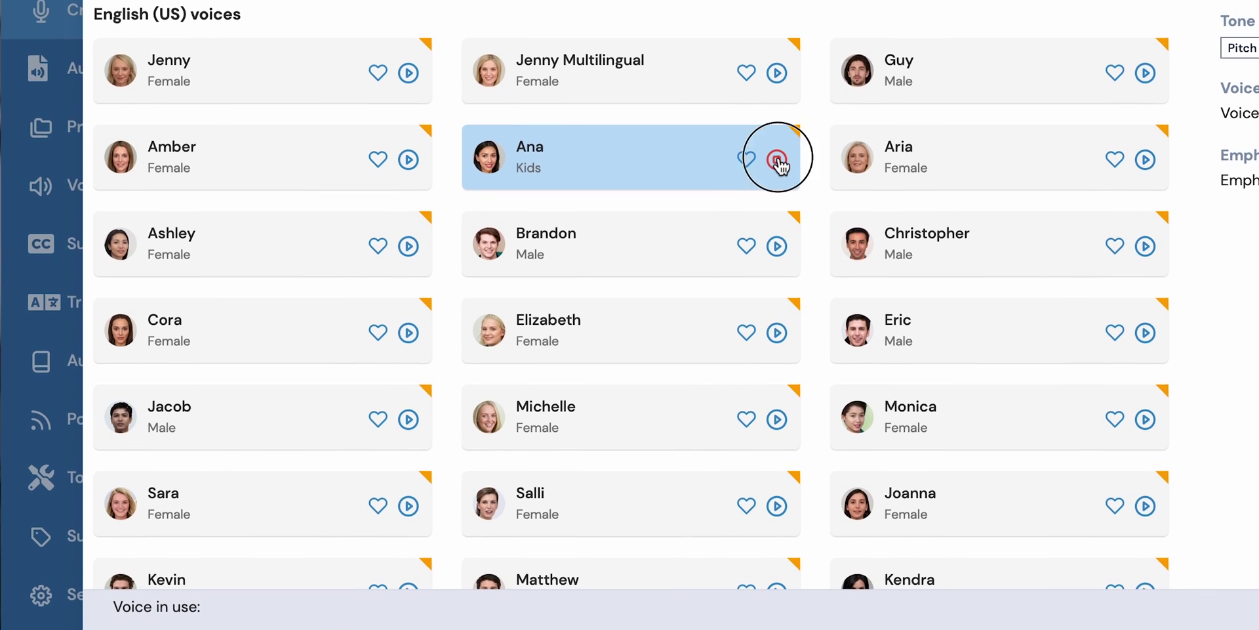
pyautogui.click(778, 163)
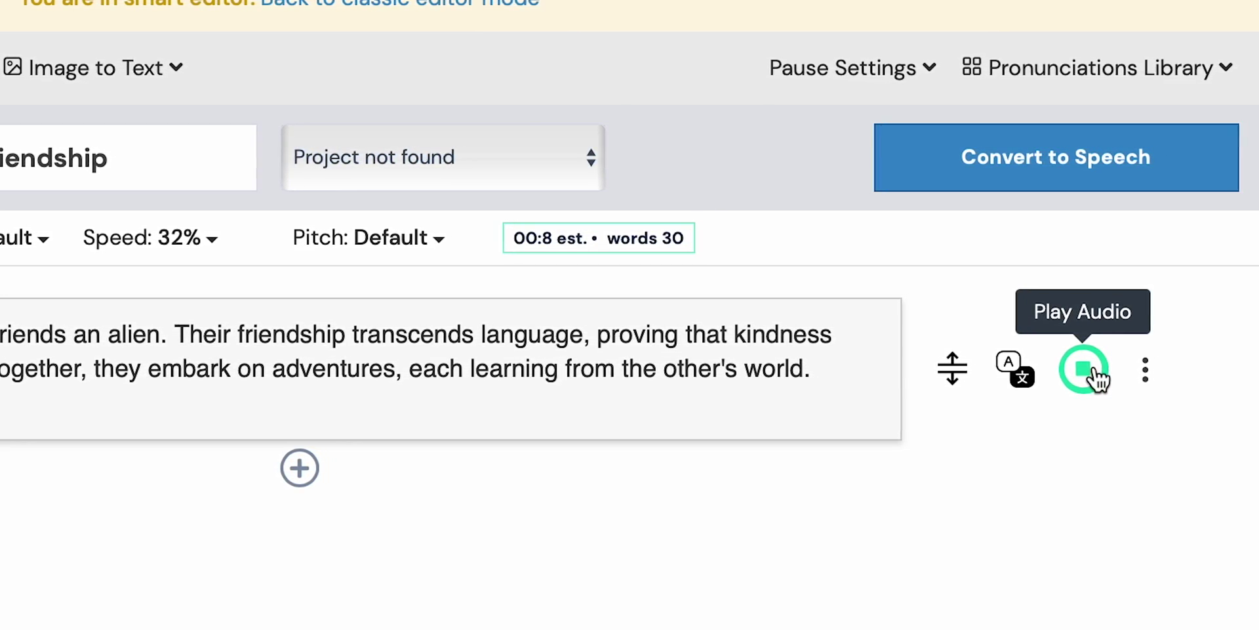
# Step: Lower the speech speed after checking volume and pitch, then open the translation target-language list
pyautogui.click(456, 188)
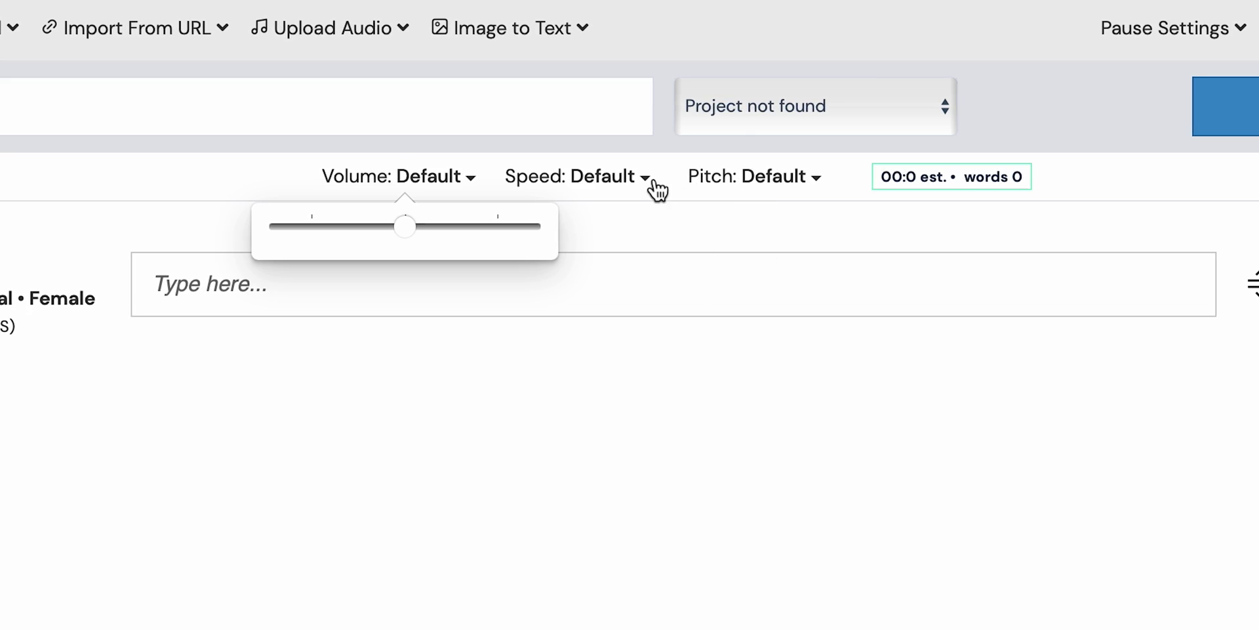
pyautogui.click(630, 187)
pyautogui.click(581, 227)
pyautogui.click(769, 187)
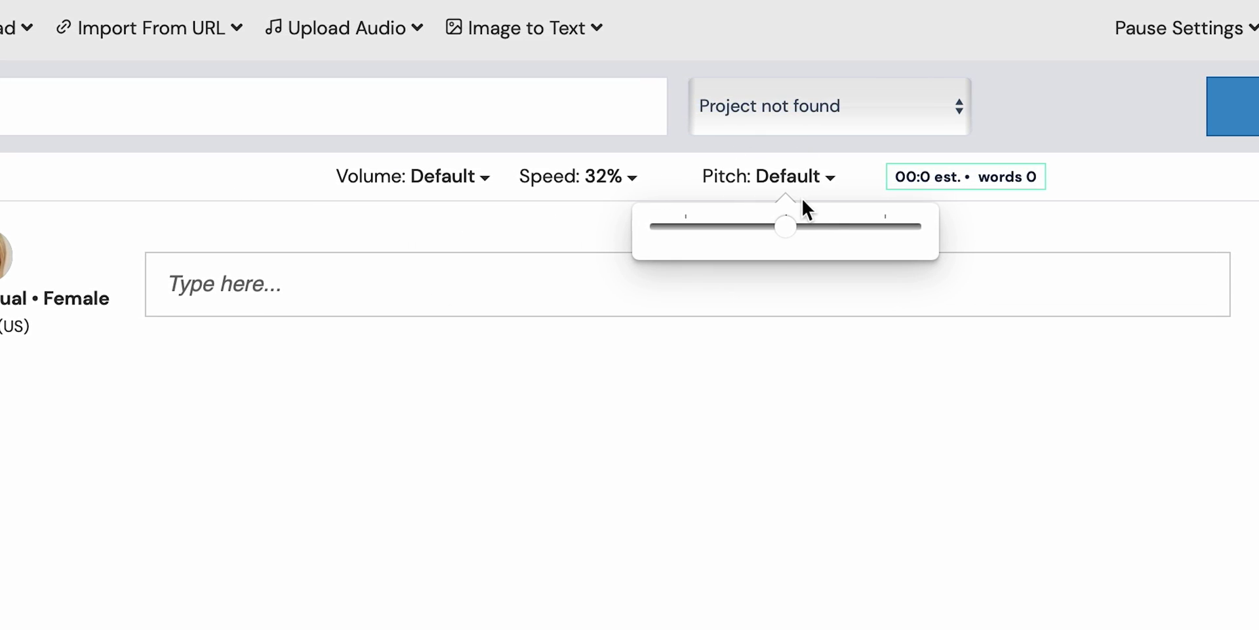
pyautogui.click(957, 222)
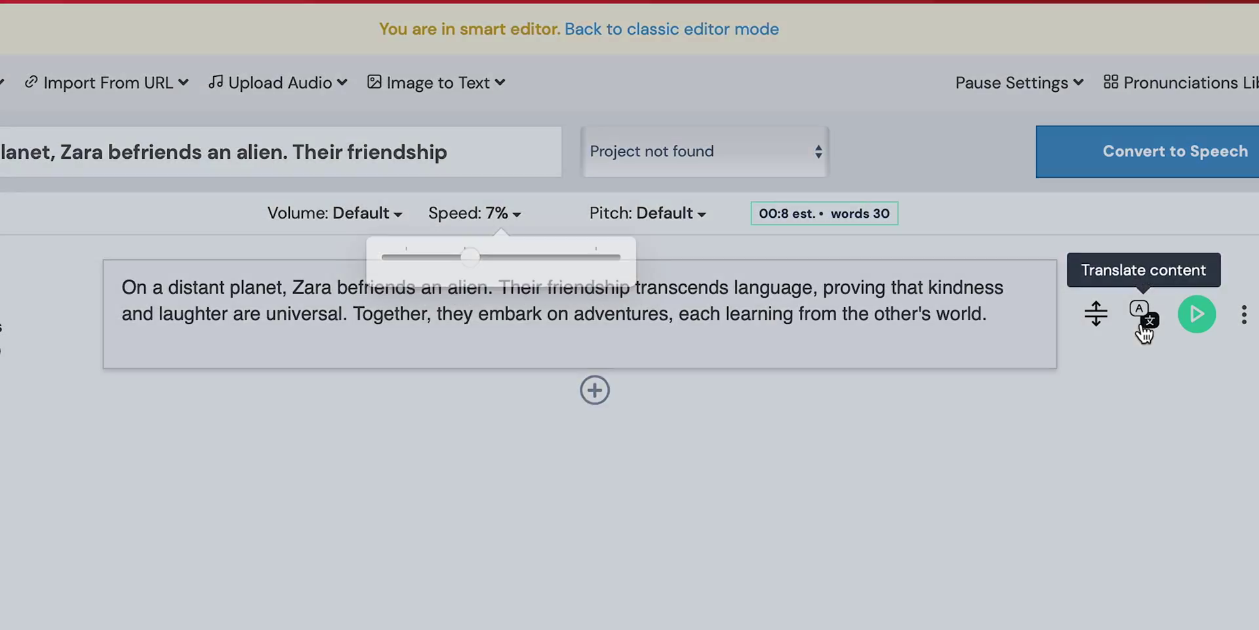
pyautogui.click(1141, 320)
pyautogui.click(272, 223)
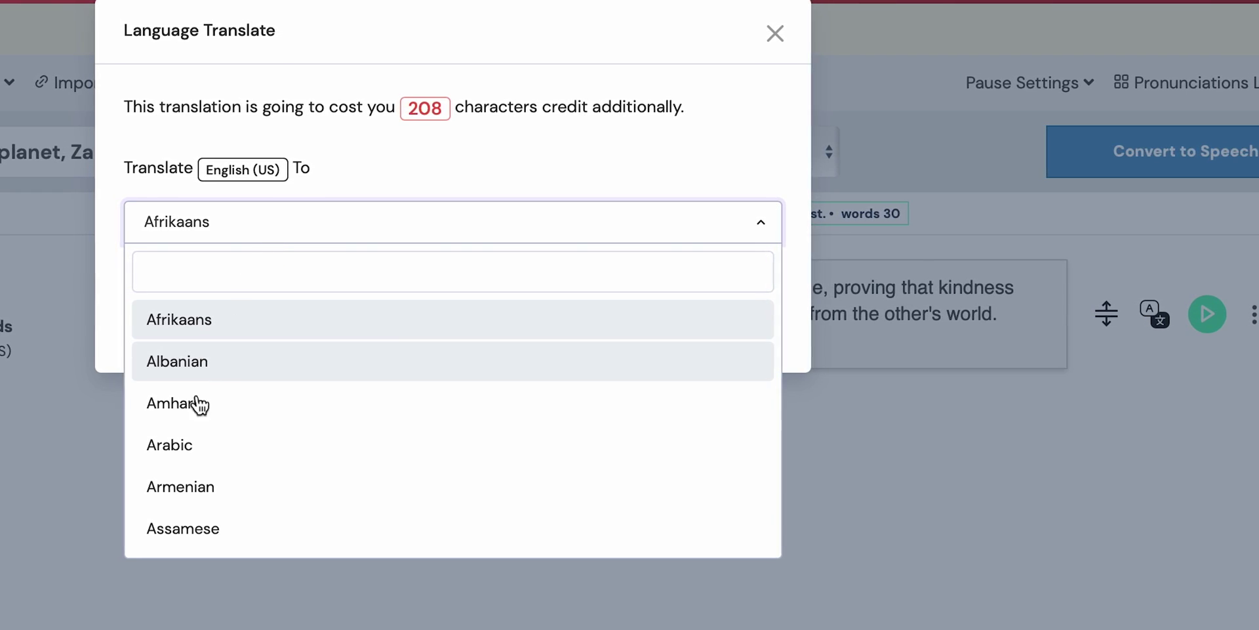
# Step: Choose Arabic as the target language and confirm the block's translation
pyautogui.click(189, 446)
pyautogui.click(737, 331)
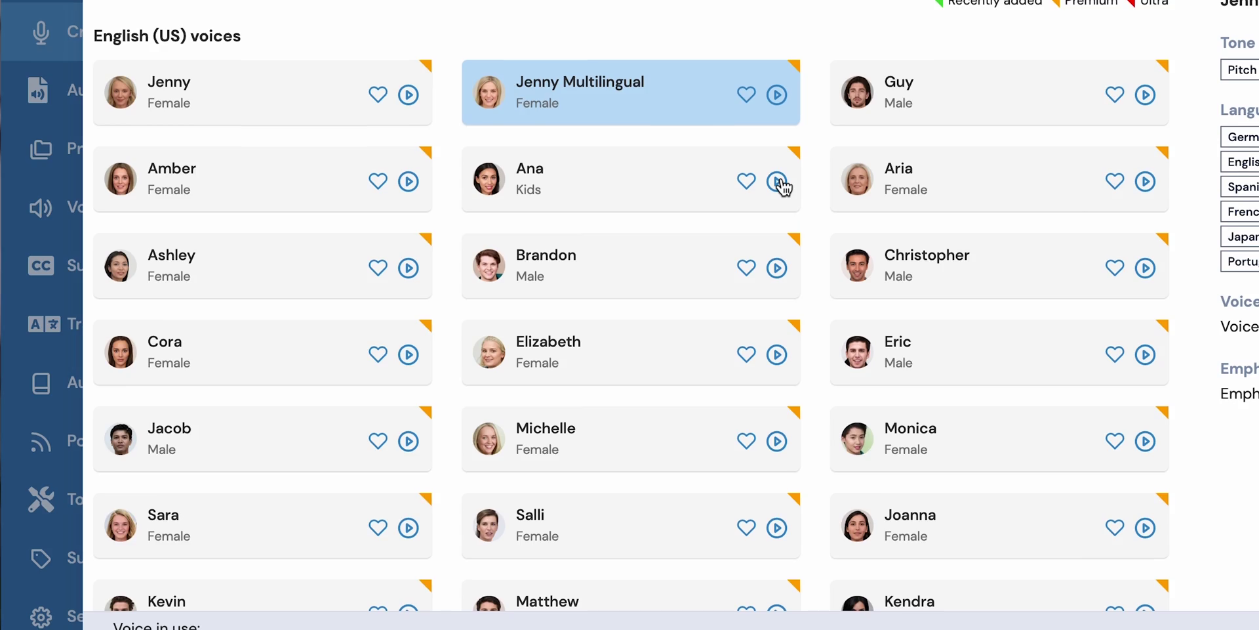
# Step: Play the Ana voice card's sample in the English (US) voice list
pyautogui.click(778, 175)
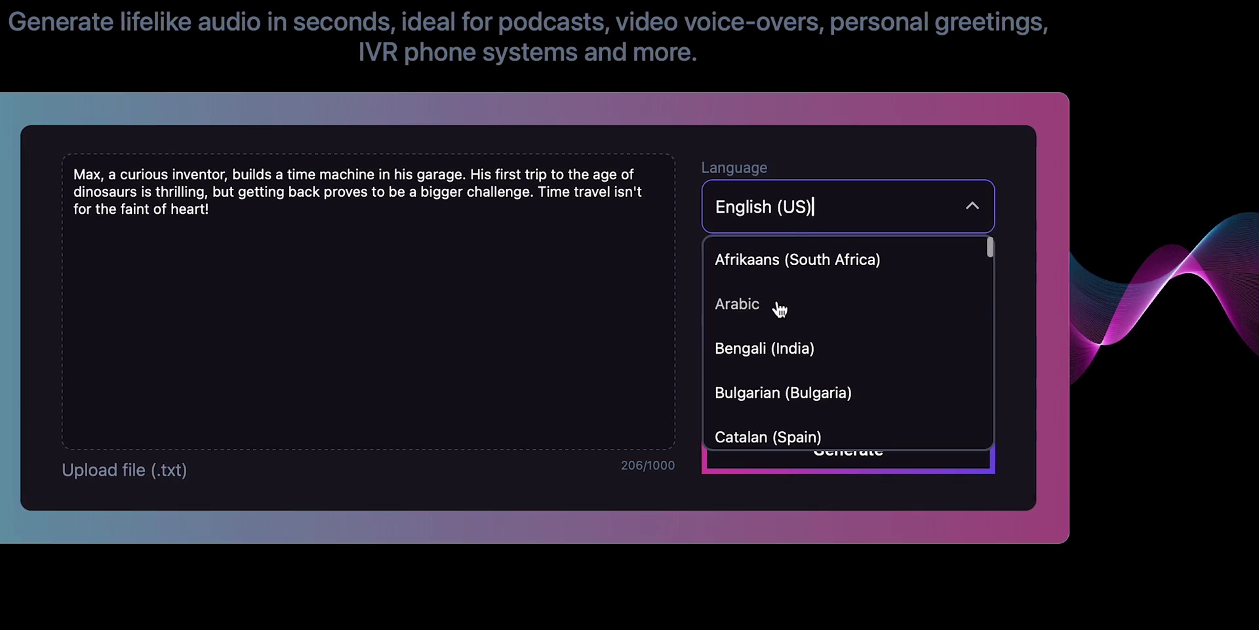
pyautogui.scroll(-3, 835, 368)
pyautogui.scroll(-5, 835, 369)
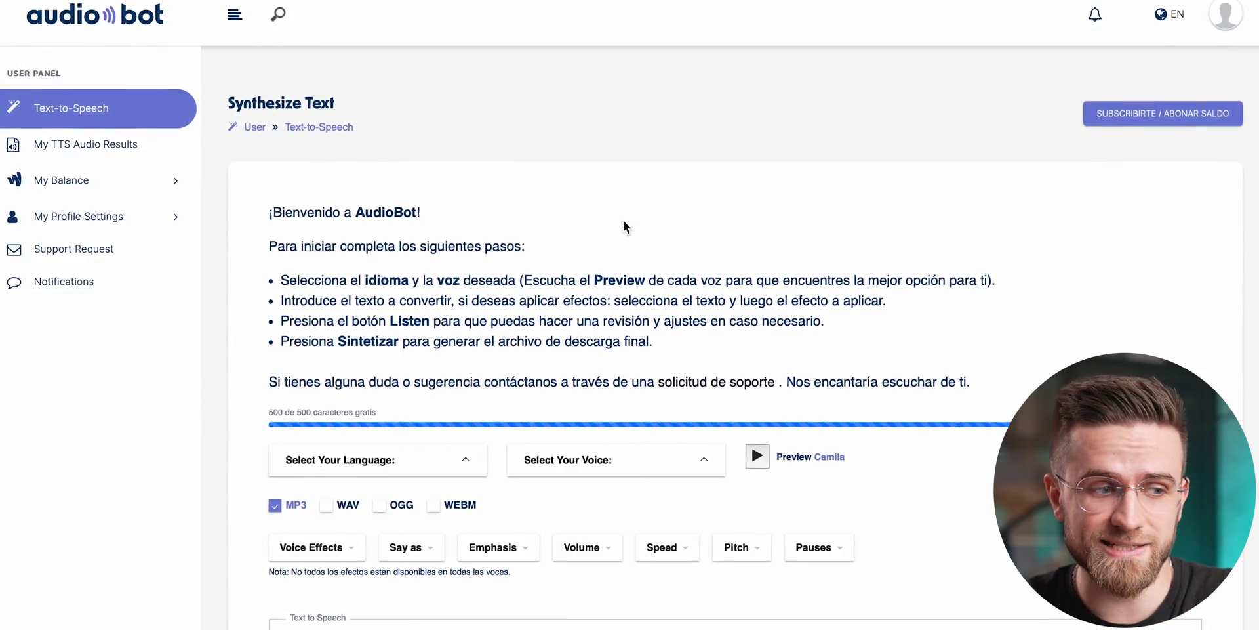
# Step: Check the Say as and Pauses options and preview the Neerja neural voice
pyautogui.scroll(-3, 623, 221)
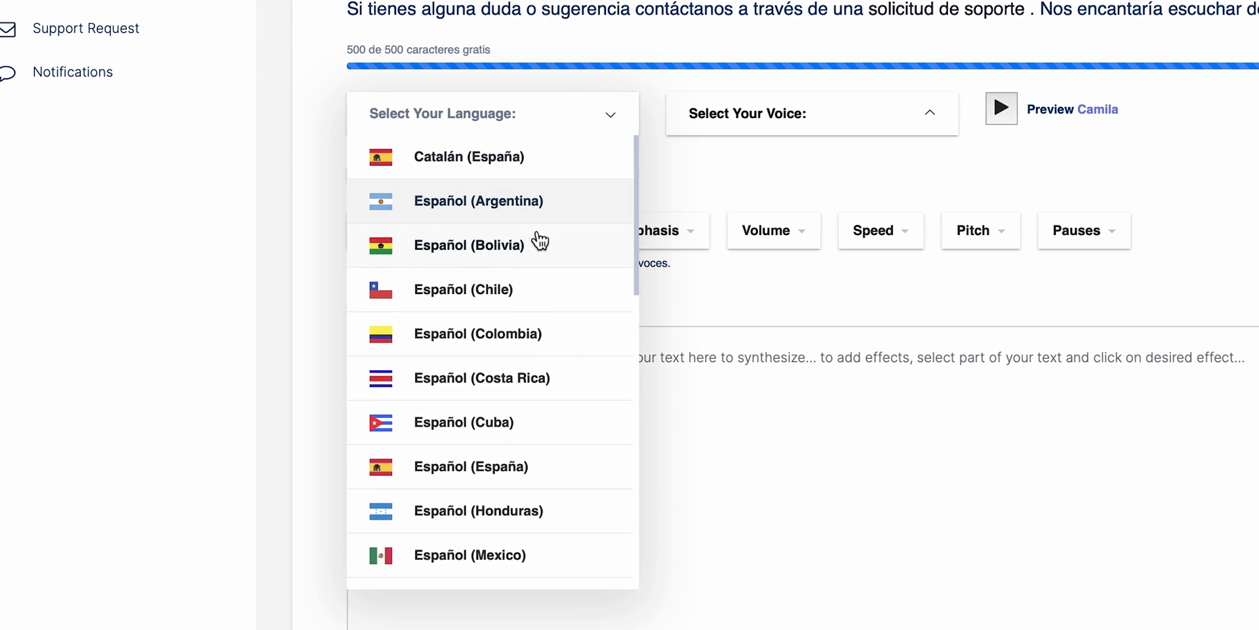
pyautogui.scroll(-5, 506, 287)
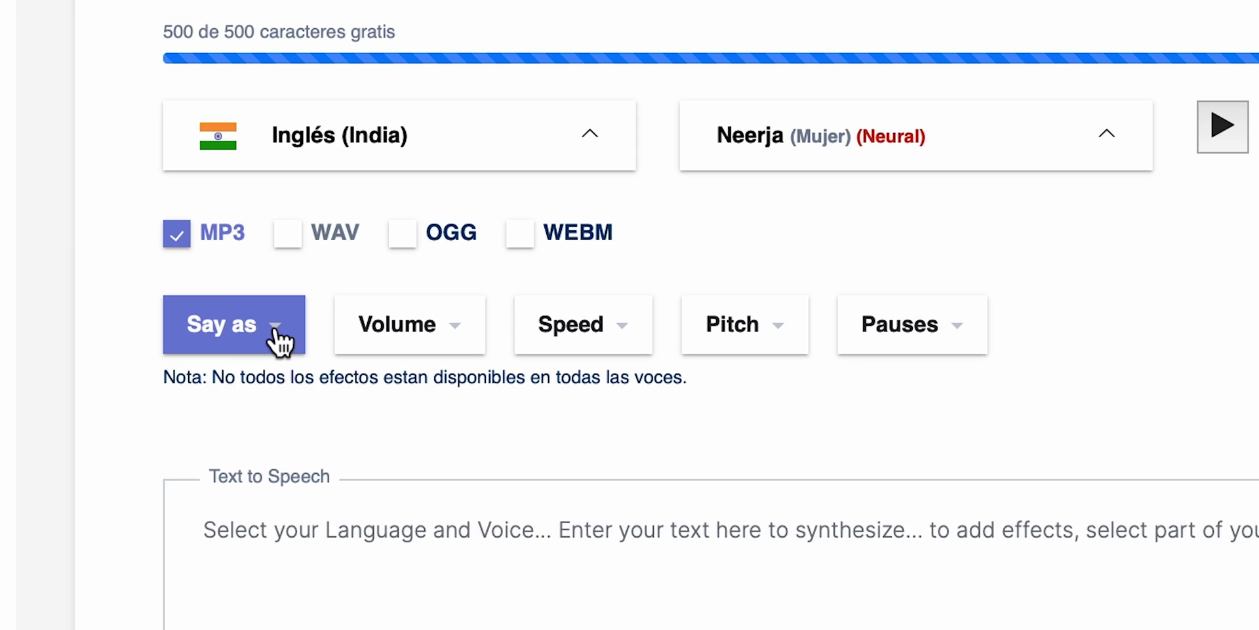
pyautogui.click(278, 337)
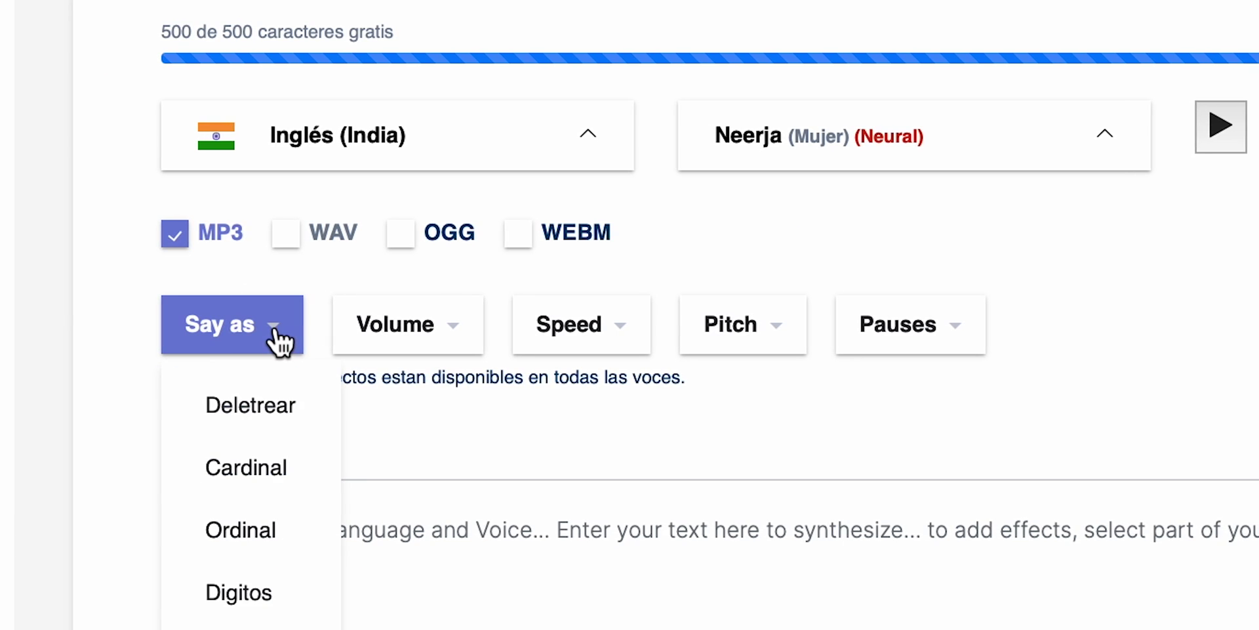
pyautogui.click(512, 339)
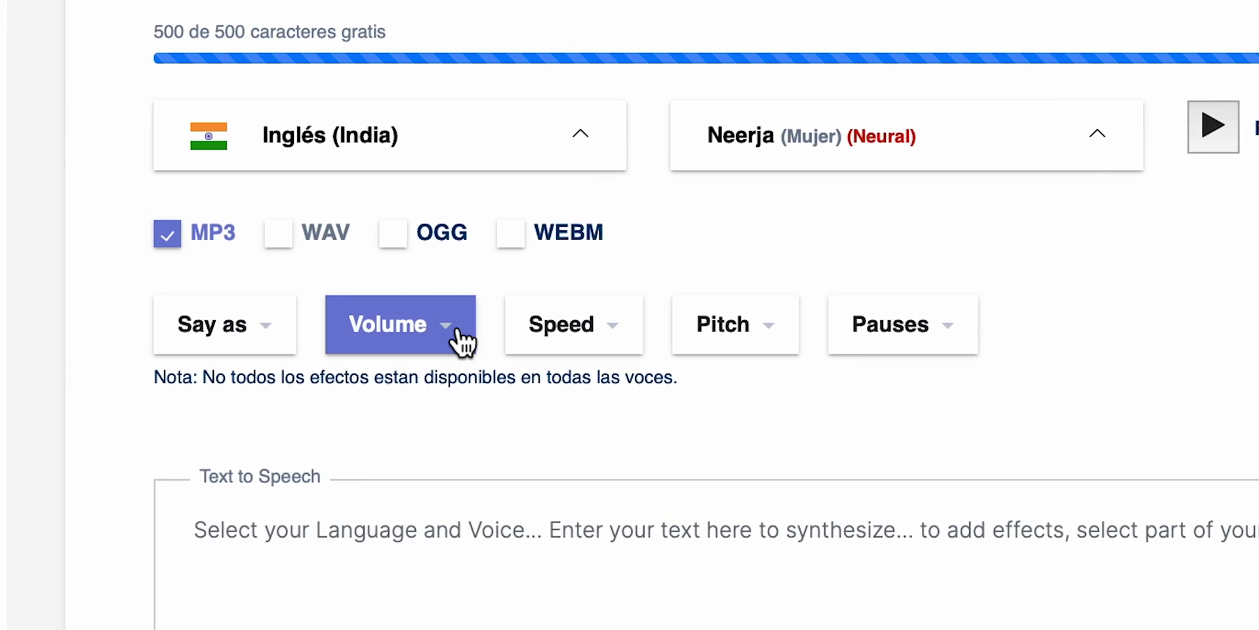
pyautogui.click(1218, 140)
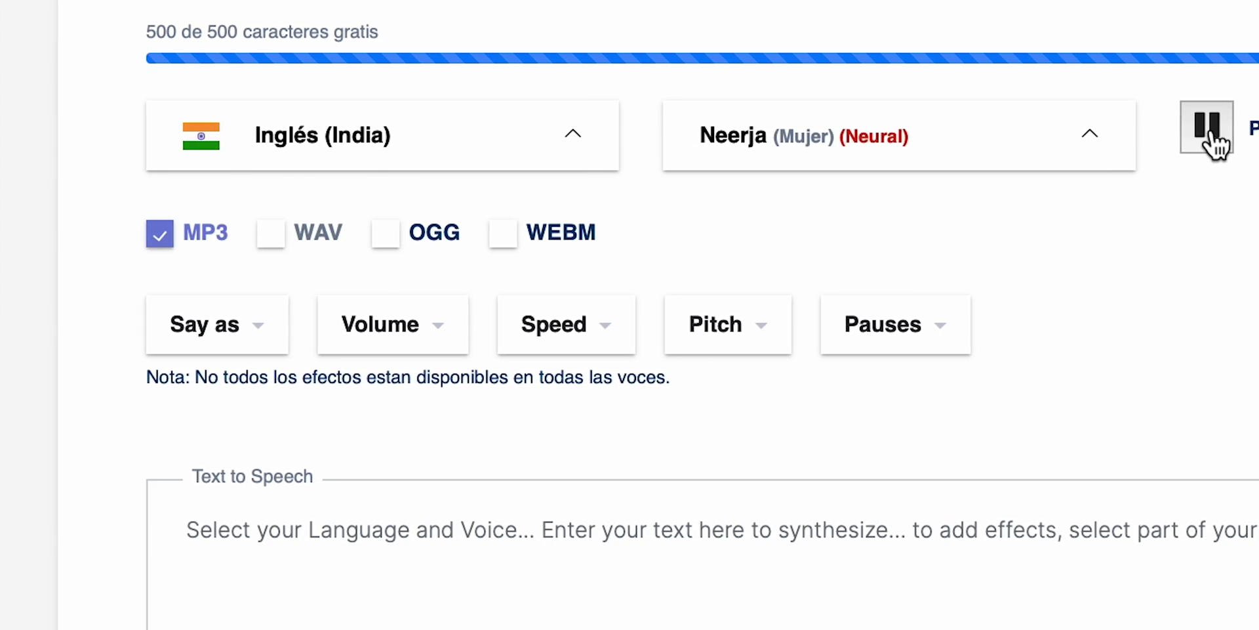
pyautogui.click(957, 338)
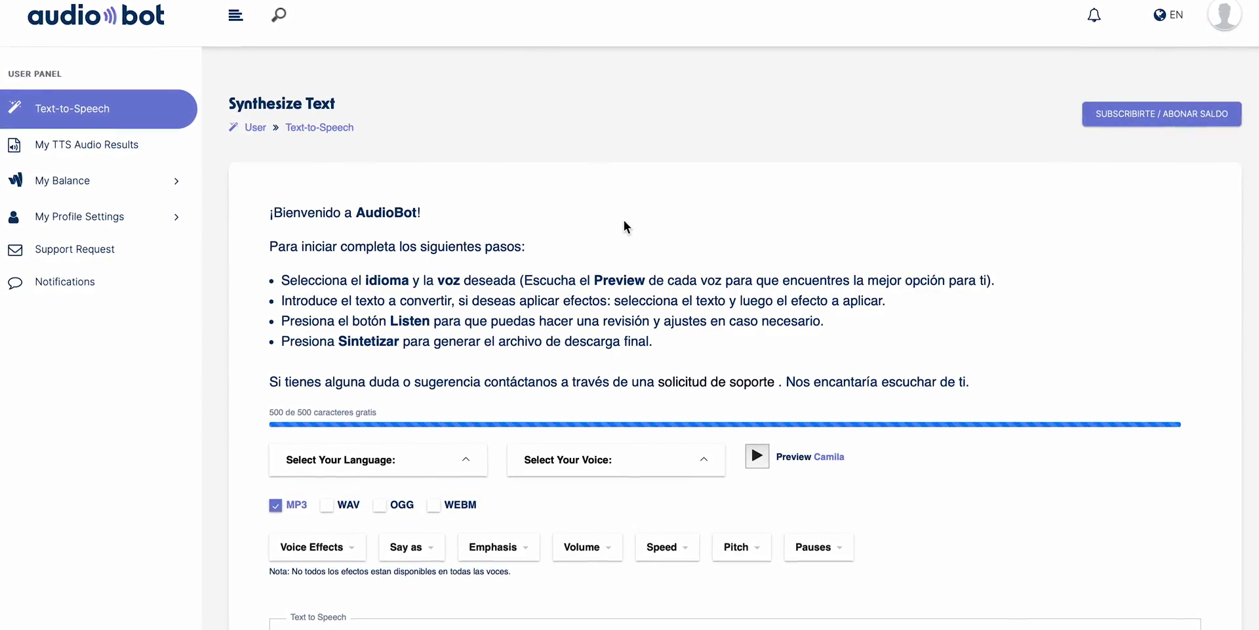
pyautogui.scroll(-3, 624, 219)
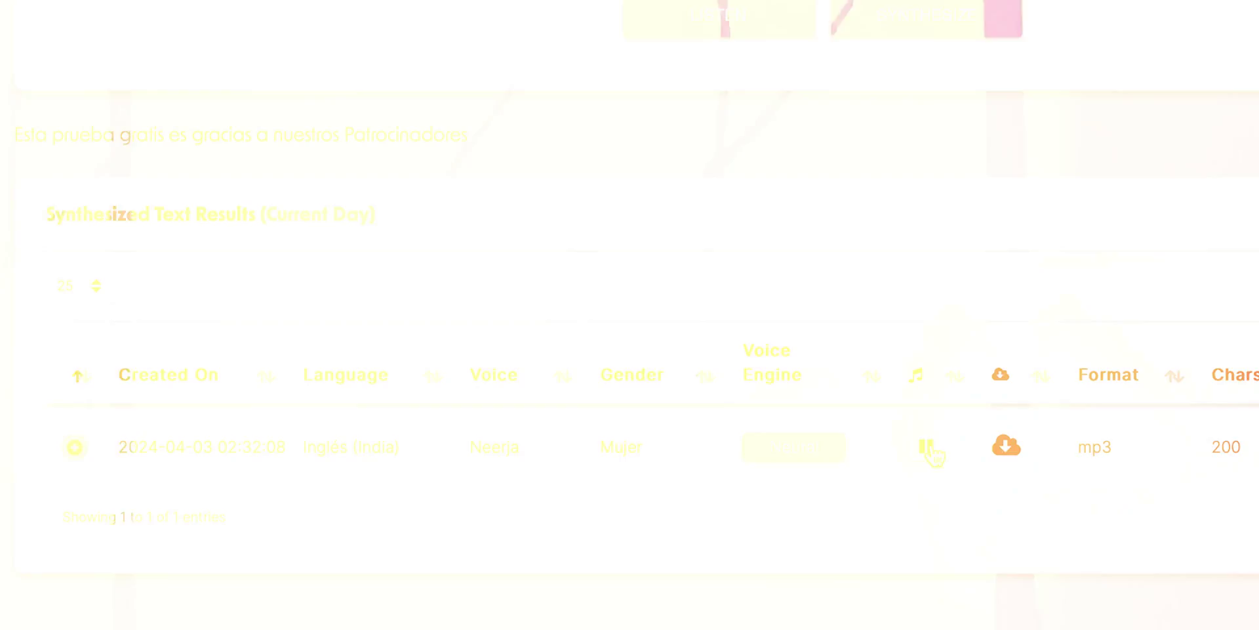
# Step: Play back a synthesized audio result from the TTS results table and open the language list
pyautogui.click(928, 447)
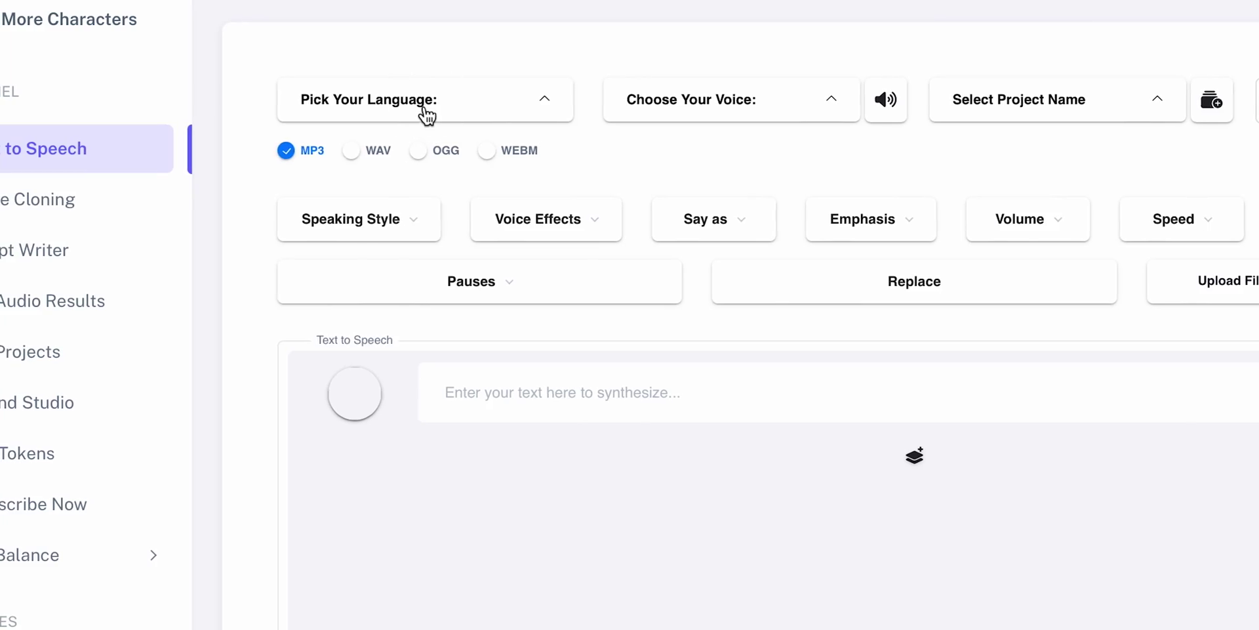
pyautogui.click(426, 113)
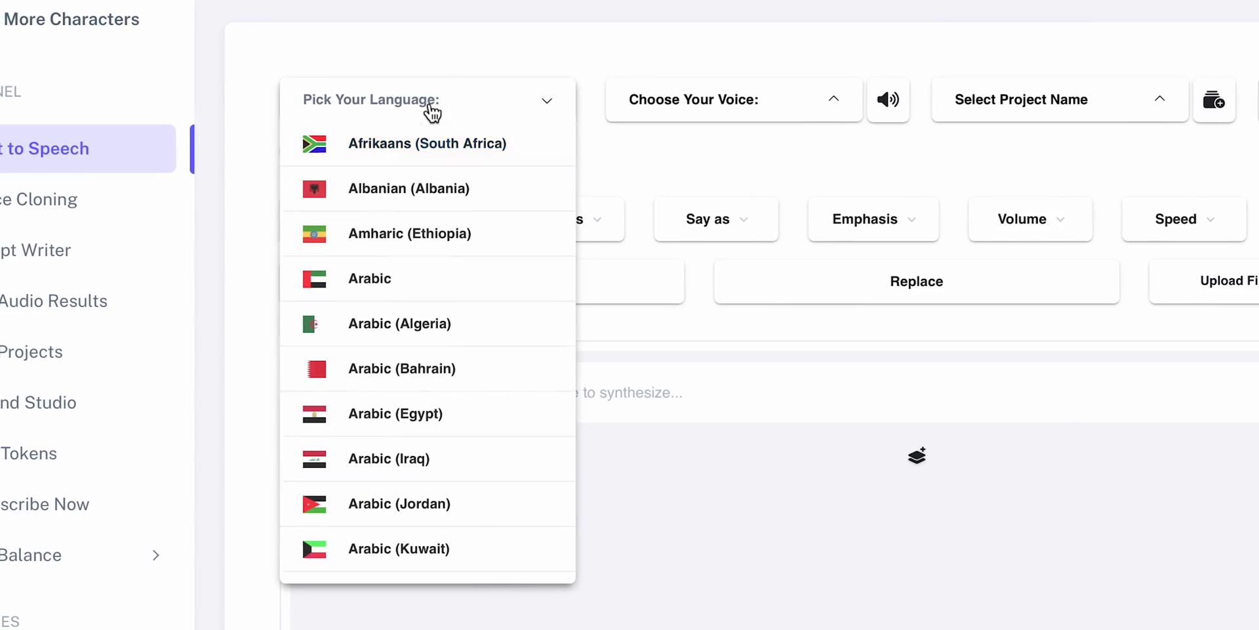
# Step: Choose English (Ireland) as the Speakatoo language
pyautogui.scroll(-15, 427, 282)
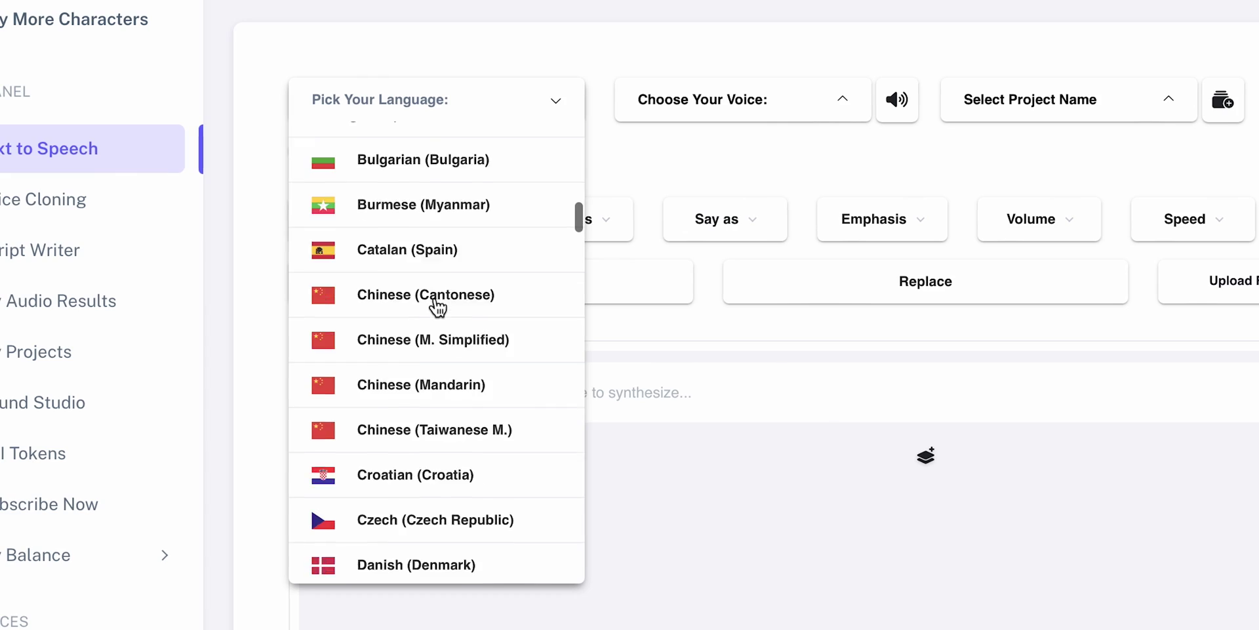
pyautogui.scroll(-5, 438, 305)
pyautogui.click(438, 305)
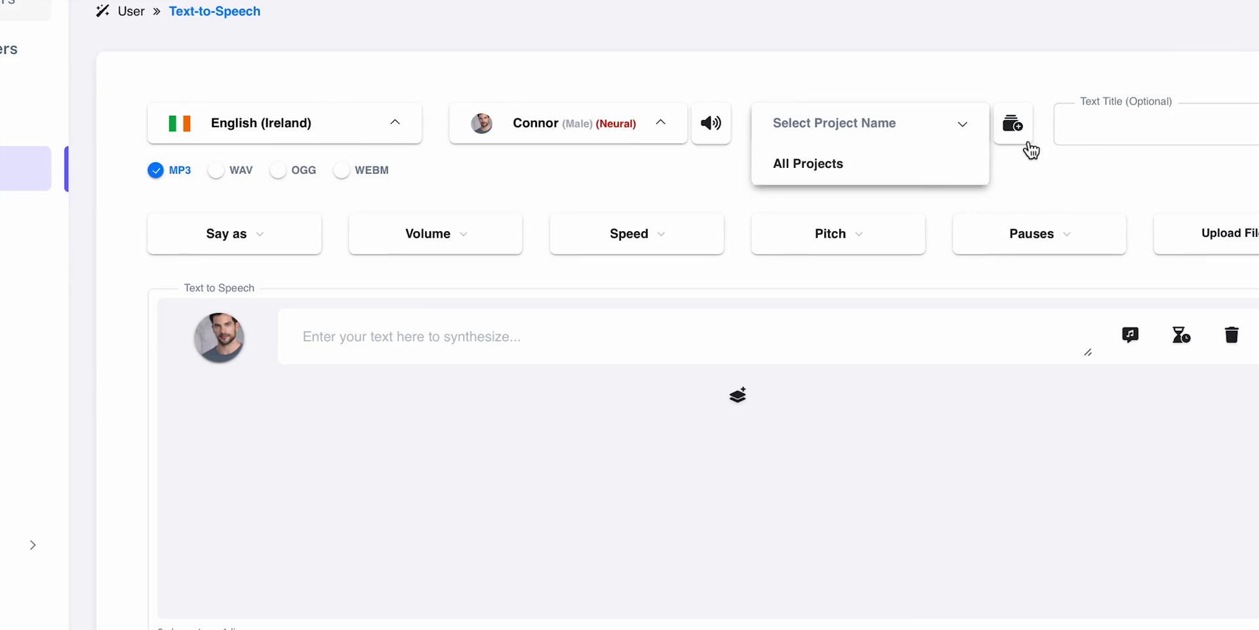
# Step: Add medium volume and medium pitch tags, check the pause options, then visit Voice Cloning
pyautogui.click(294, 242)
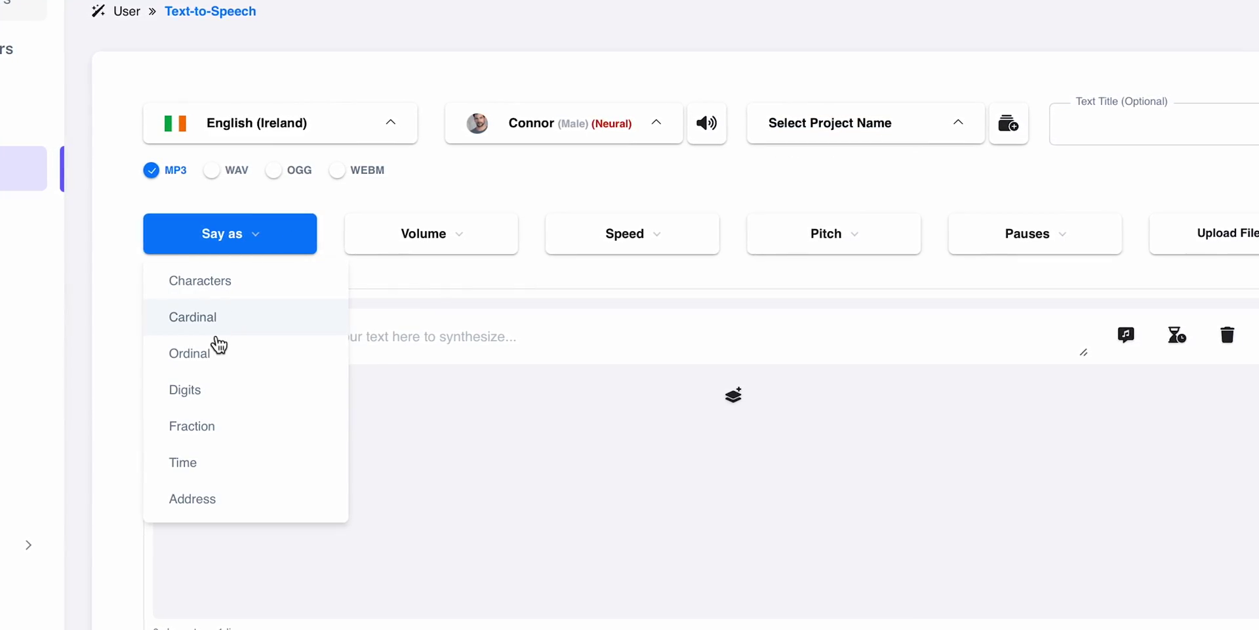
pyautogui.click(415, 247)
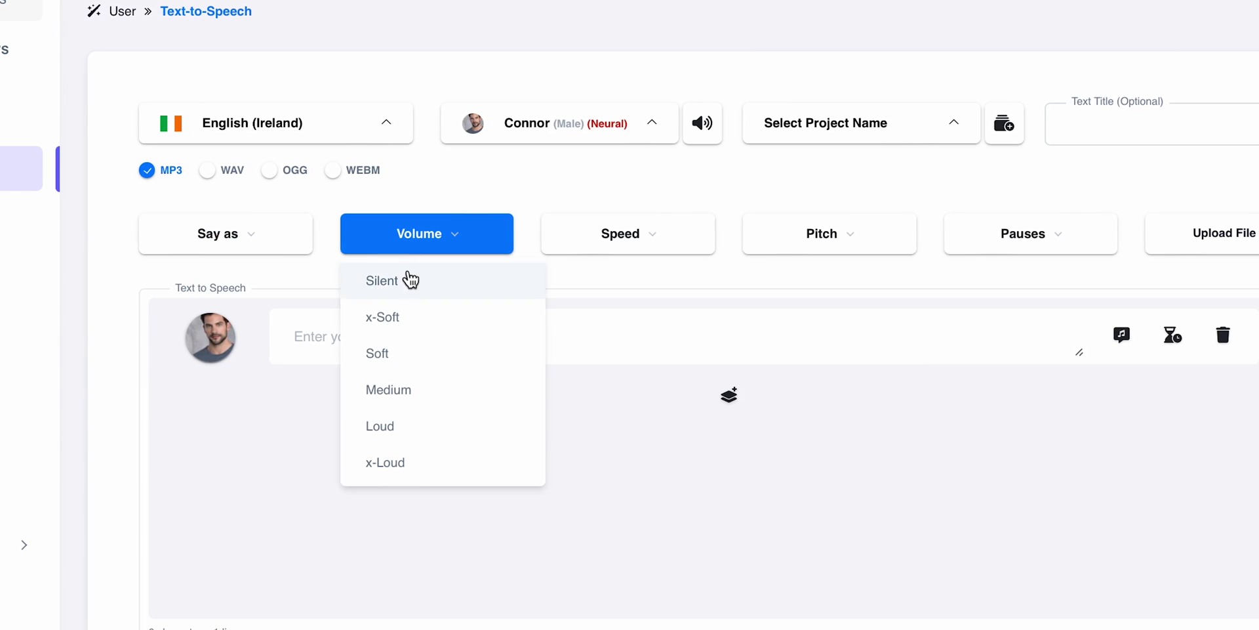
pyautogui.click(395, 392)
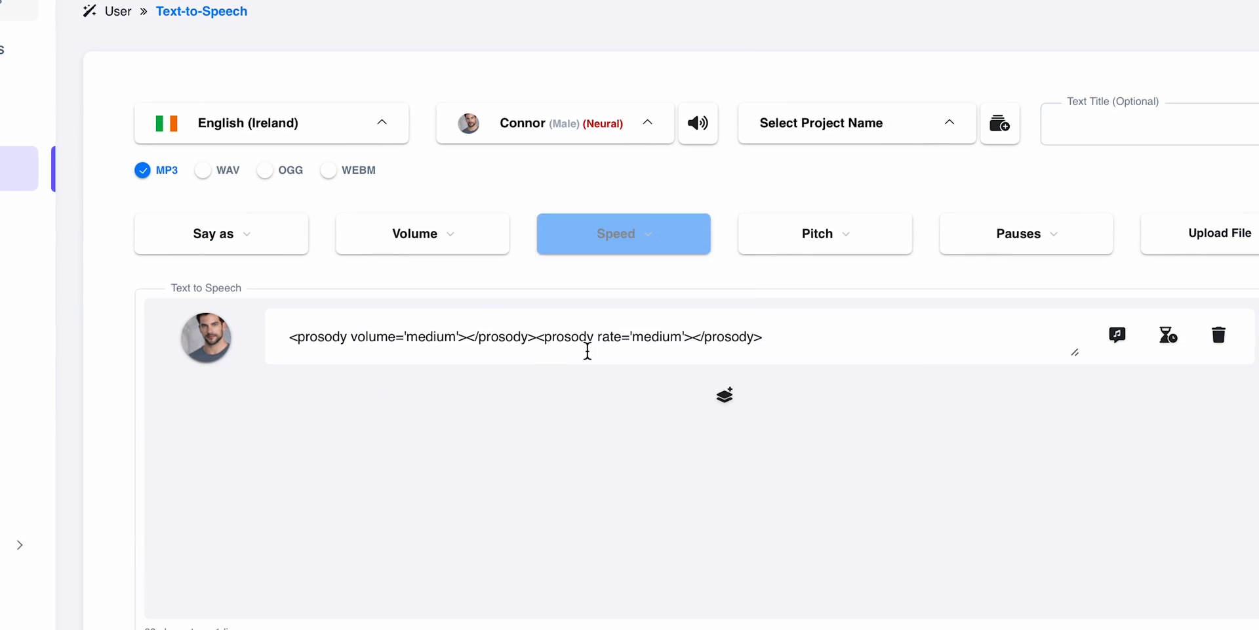
pyautogui.click(774, 248)
pyautogui.click(782, 370)
pyautogui.click(1017, 240)
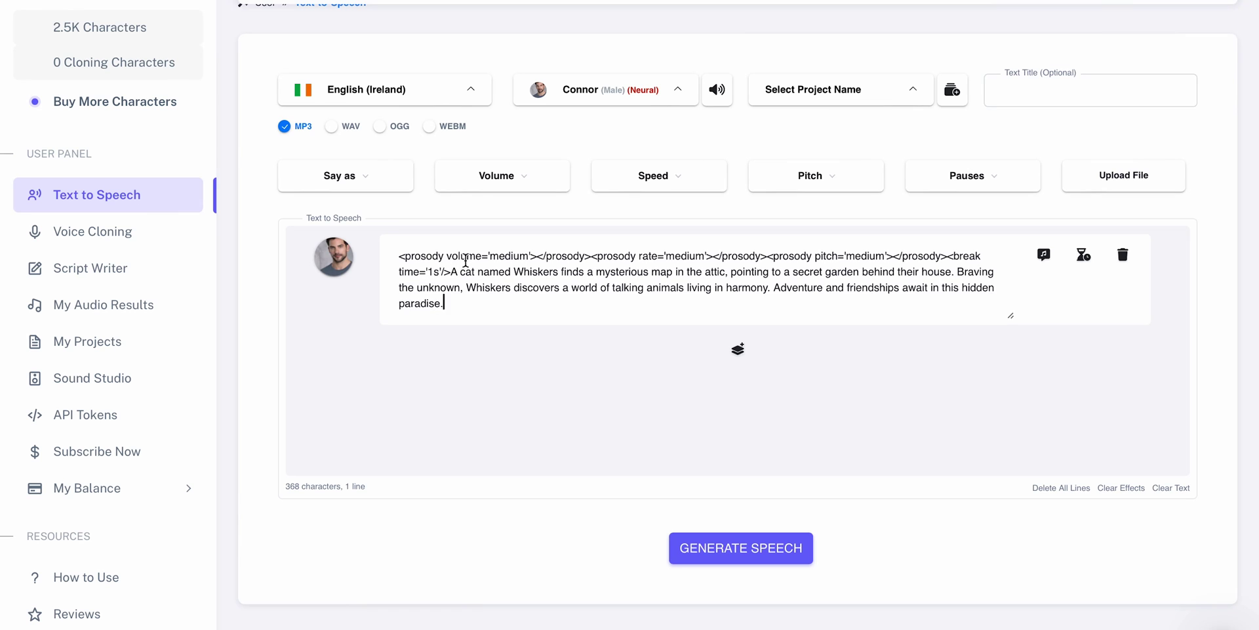
pyautogui.click(165, 237)
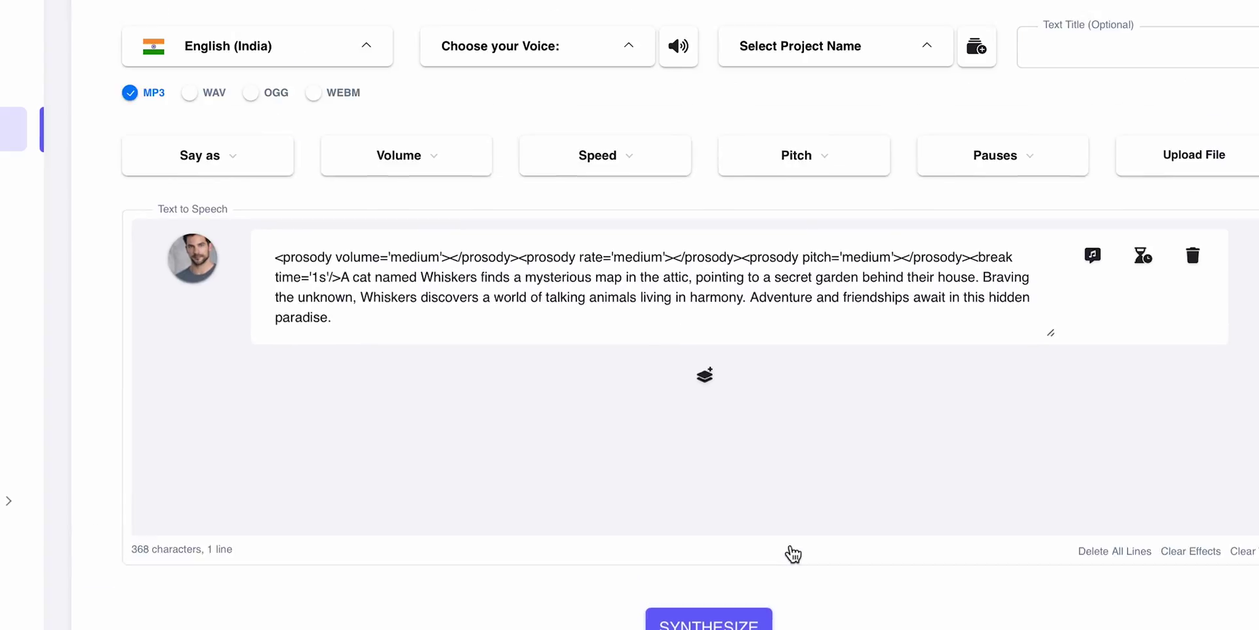
# Step: Reselect English (Ireland) from the language list
pyautogui.scroll(1, 794, 554)
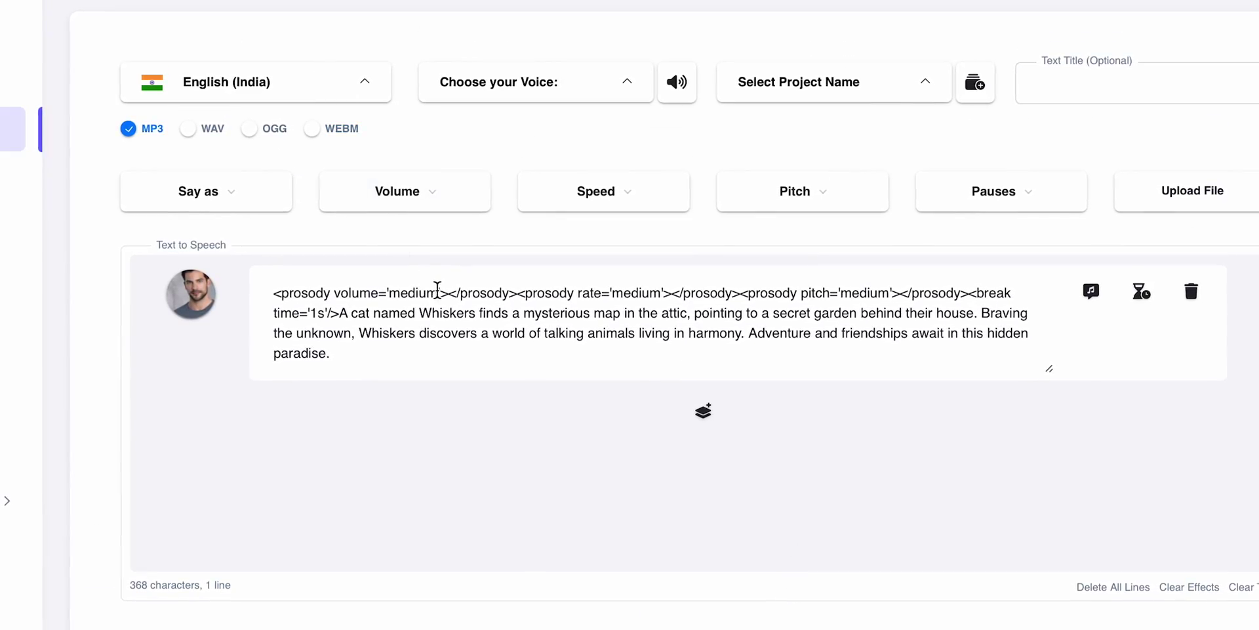
pyautogui.click(356, 91)
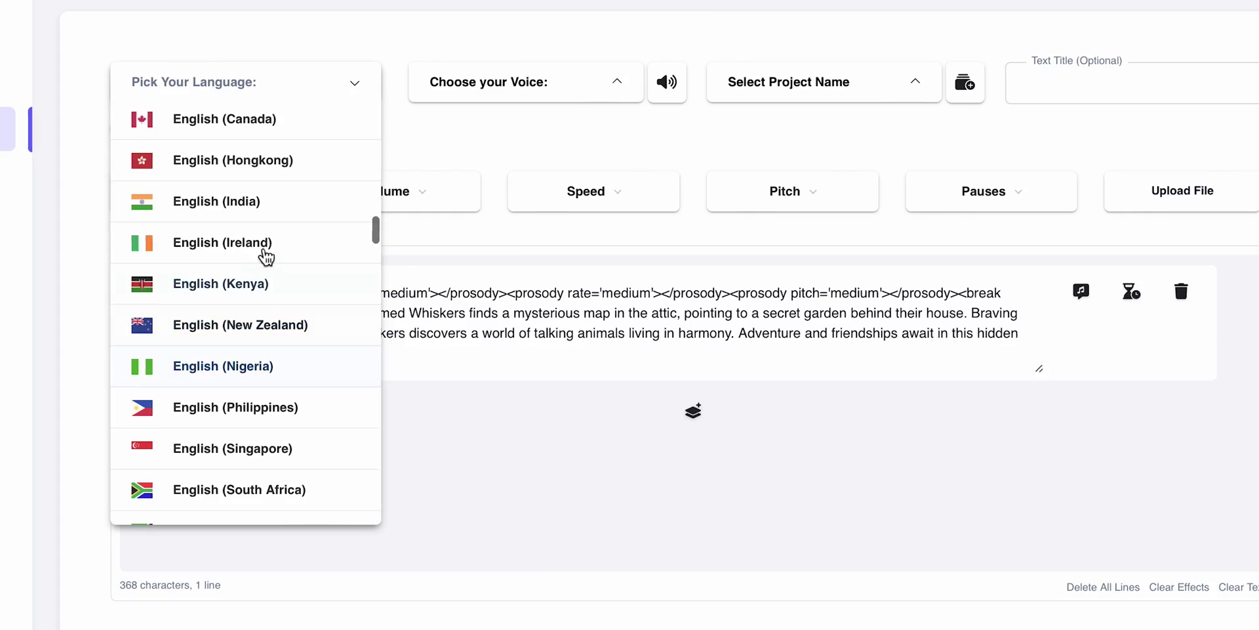
pyautogui.click(259, 296)
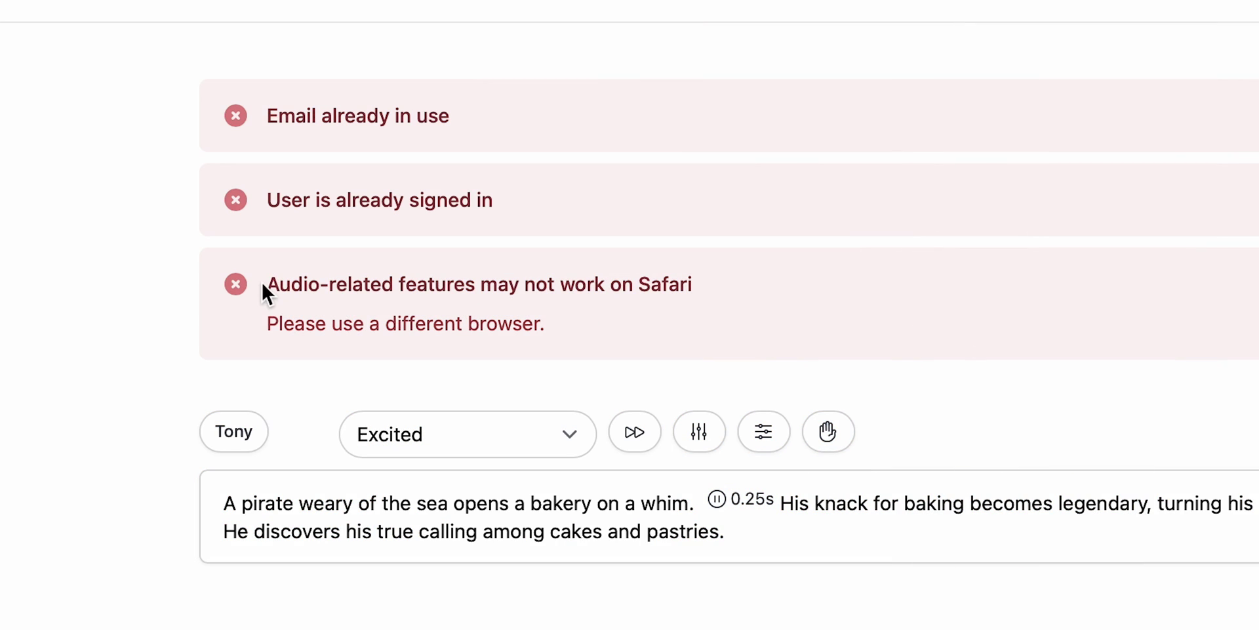
# Step: Highlight and then deselect the Safari browser warning text
pyautogui.moveTo(265, 281); pyautogui.dragTo(573, 329)
pyautogui.click(588, 333)
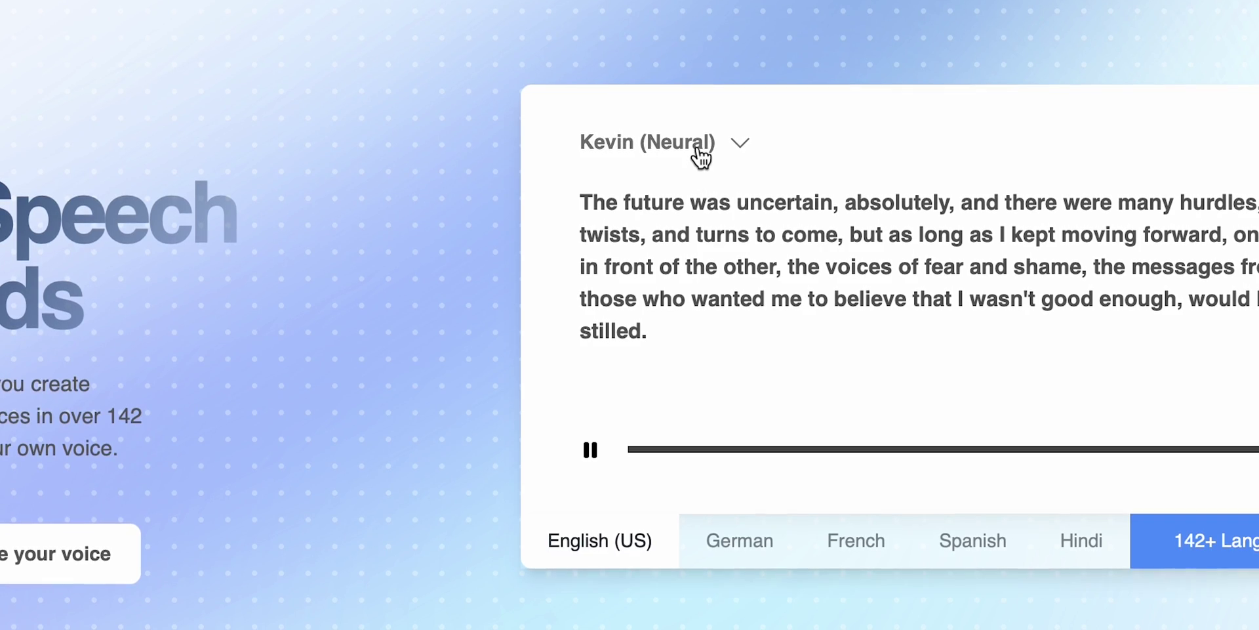
# Step: Switch the reading voice from Kevin (Neural) to Brandon
pyautogui.click(700, 158)
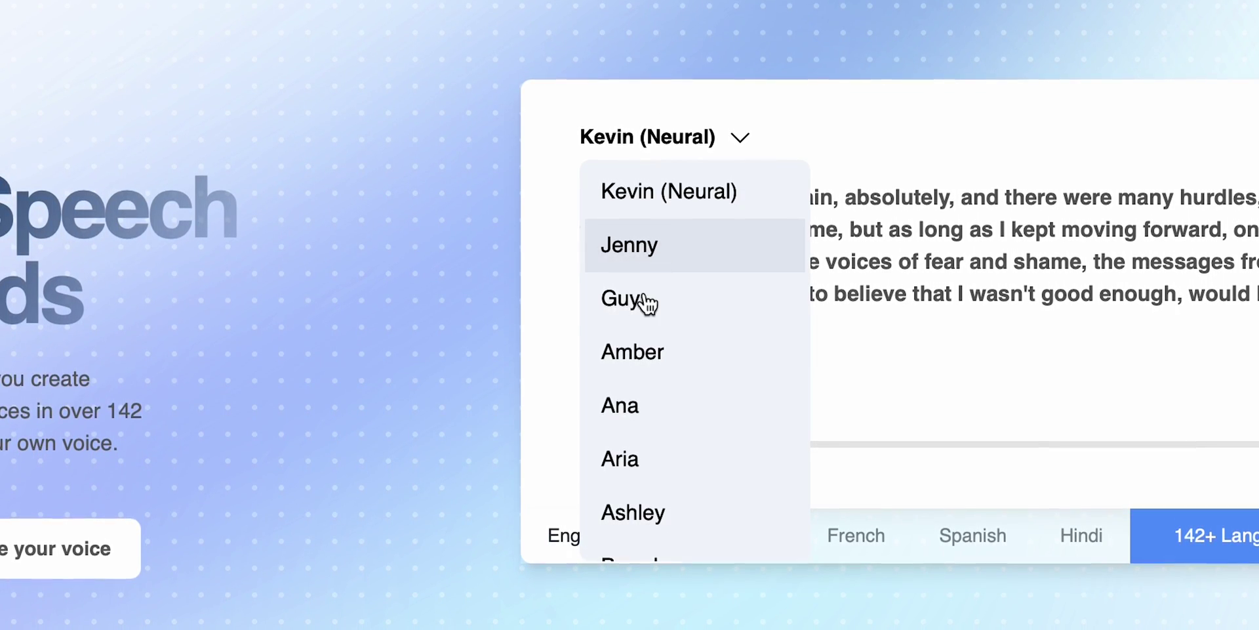
pyautogui.scroll(-3, 656, 401)
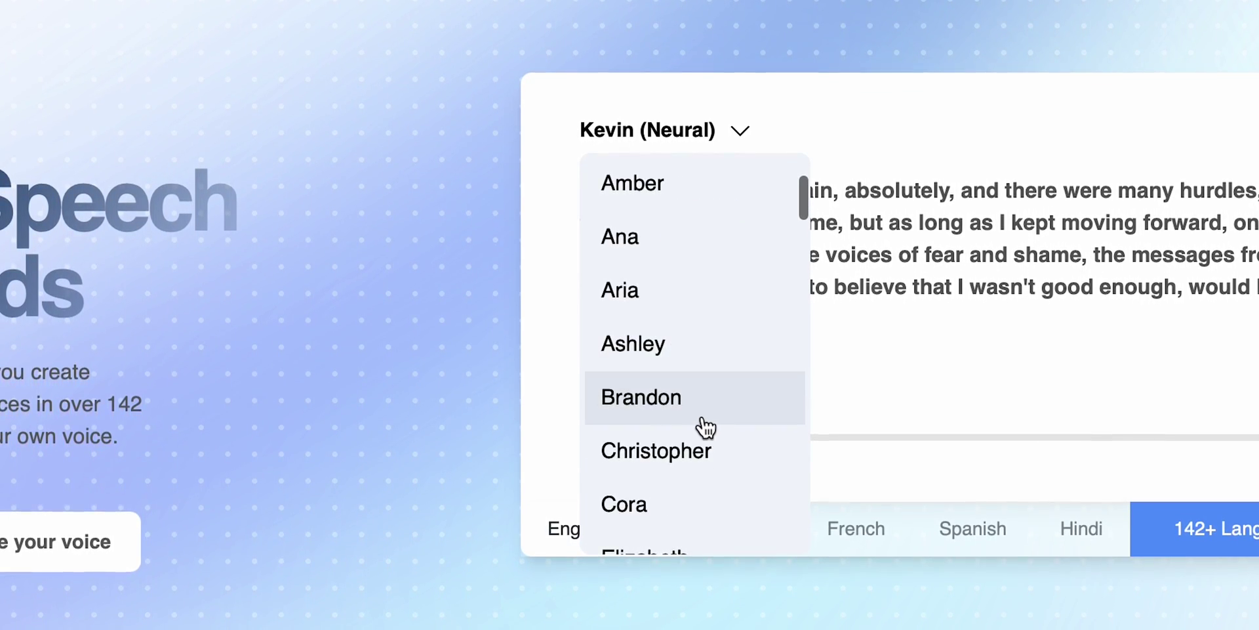
pyautogui.click(700, 419)
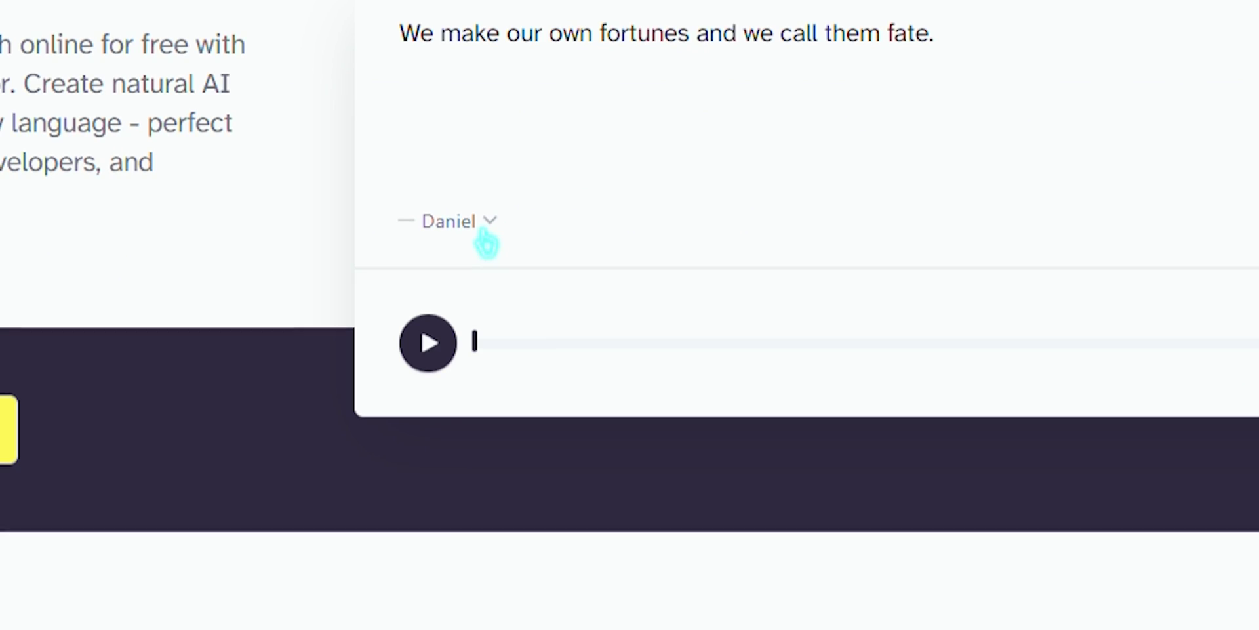
# Step: Open the Daniel voice list and scroll through names from Charlotte to Mimi
pyautogui.click(487, 226)
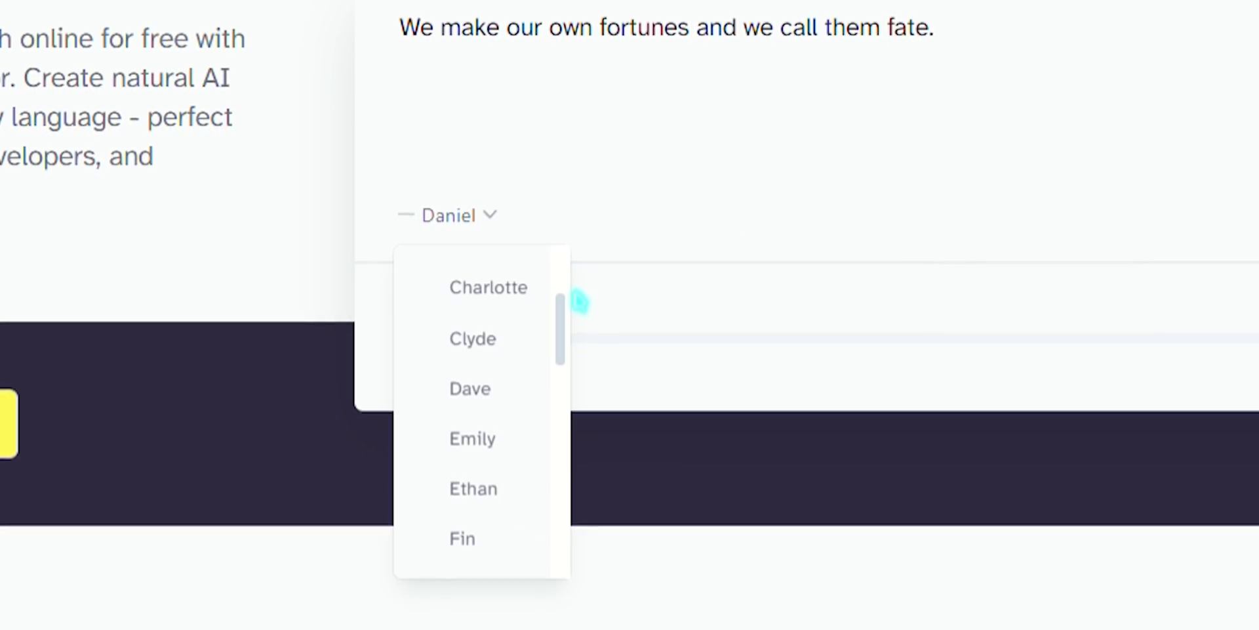
pyautogui.scroll(-2, 579, 301)
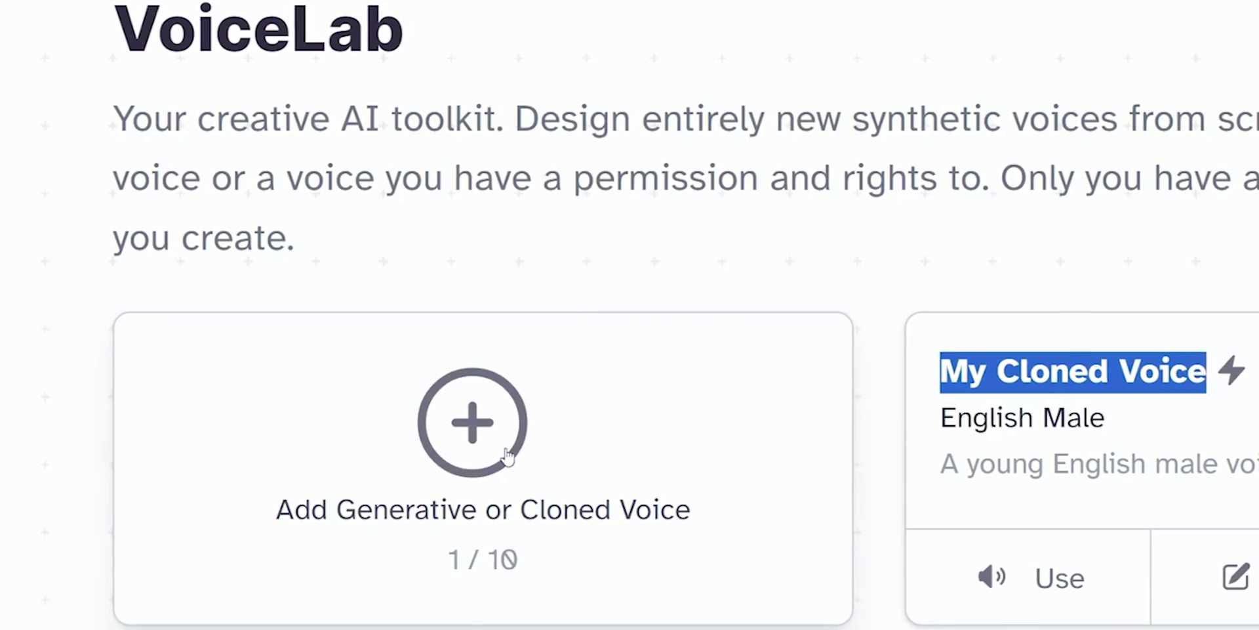
# Step: Open the add-voice panel offering Voice Design and Instant Voice Cloning
pyautogui.click(503, 454)
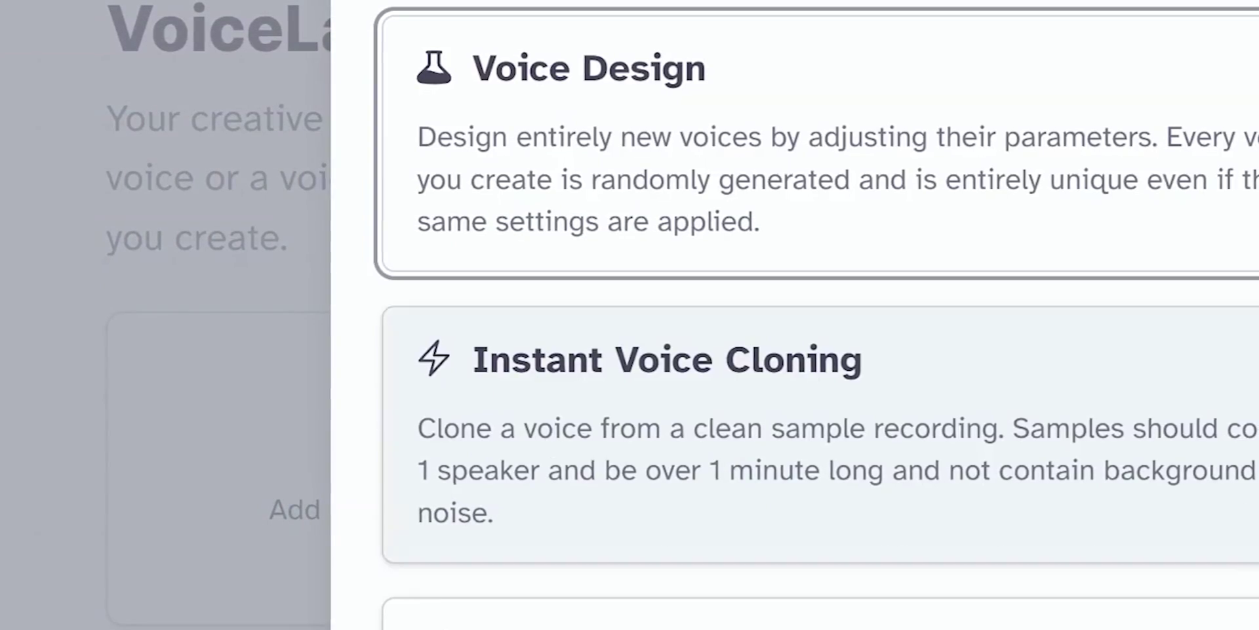